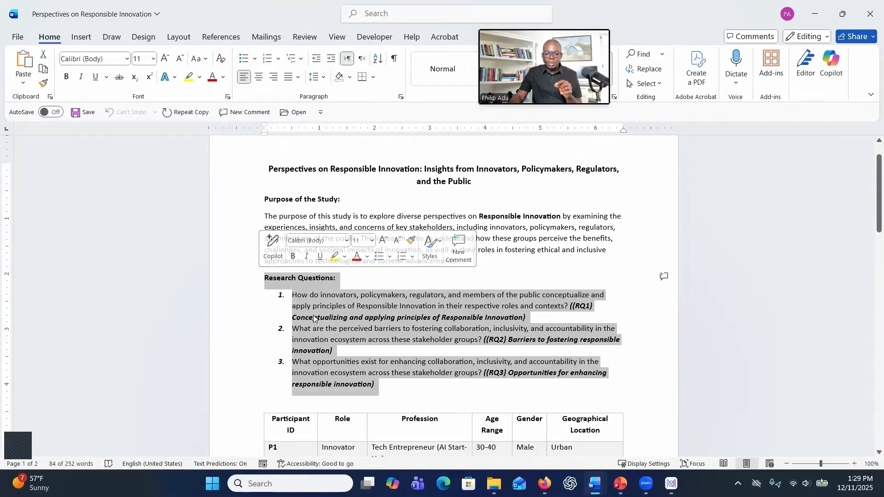
- Select and copy the first research question's RQ1 label text in the study document
{"action": "left_click", "coordinate": [355, 306]}
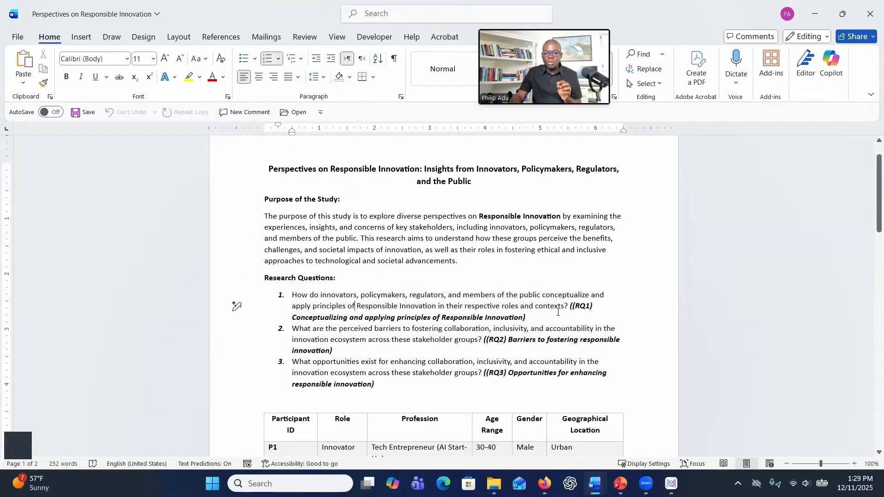
{"action": "left_click_drag", "start_coordinate": [567, 306], "coordinate": [292, 295]}
{"action": "key", "text": "ctrl+c"}
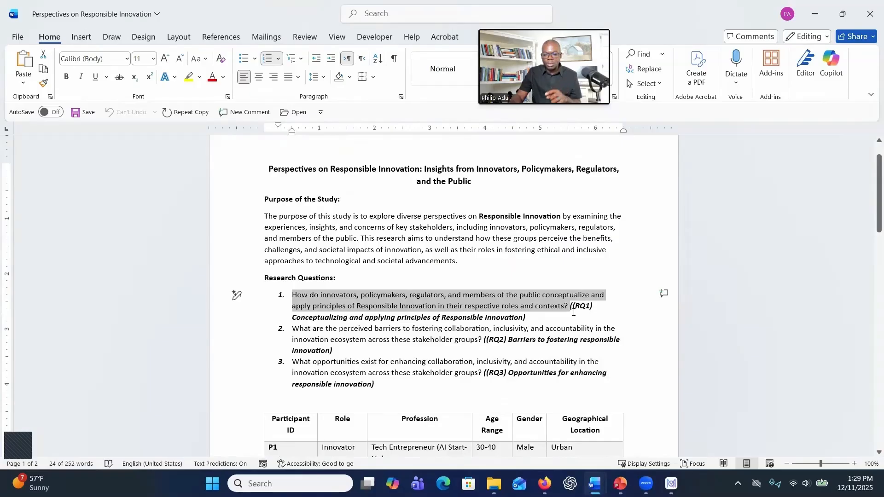
{"action": "left_click_drag", "start_coordinate": [302, 317], "coordinate": [547, 341]}
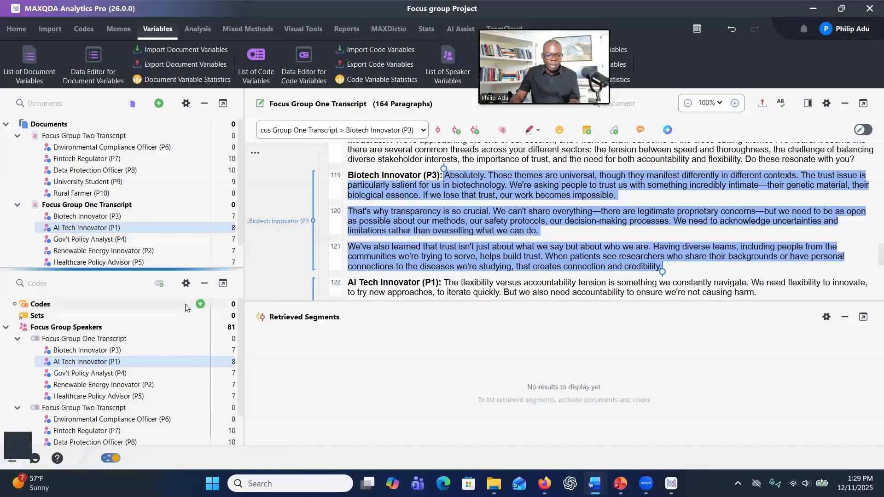
- Start a new code and paste 'Conceptualizing and applying principles of Responsible Innovation' as its name
{"action": "left_click", "coordinate": [200, 305]}
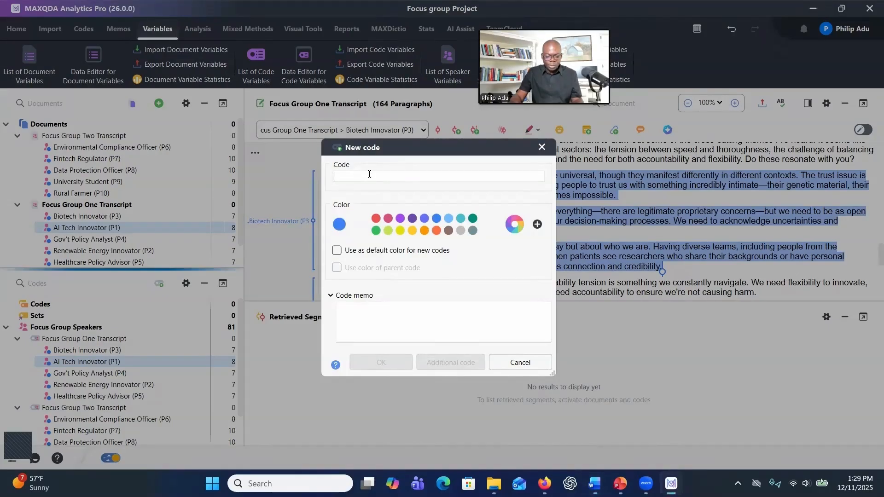
{"action": "type", "text": "1) Conceptualizing and applying principles of Responsible Innovation"}
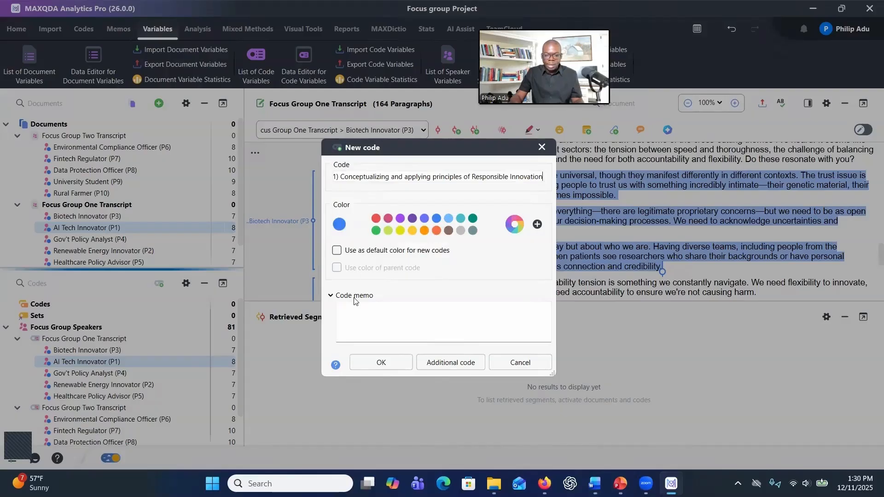
{"action": "left_click", "coordinate": [349, 315]}
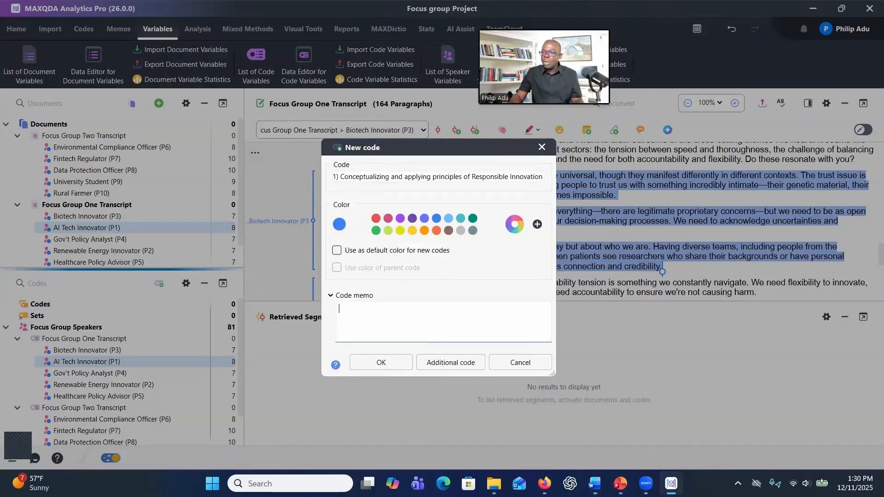
- Paste the first research question text from the document into the new code's memo
{"action": "key", "text": "alt+Tab"}
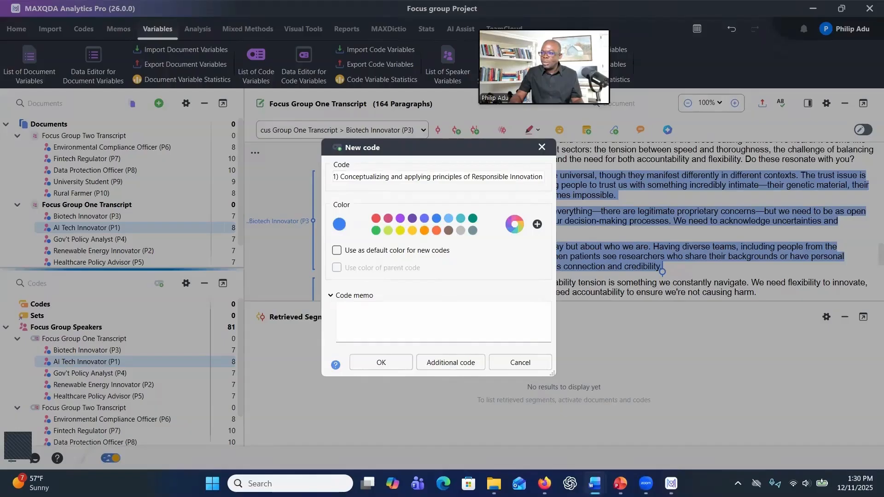
{"action": "left_click", "coordinate": [403, 315]}
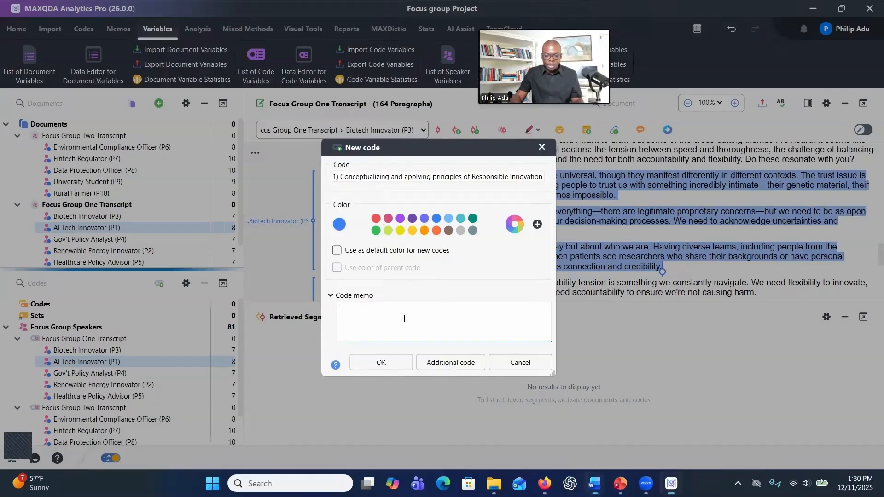
{"action": "key", "text": "ctrl+v"}
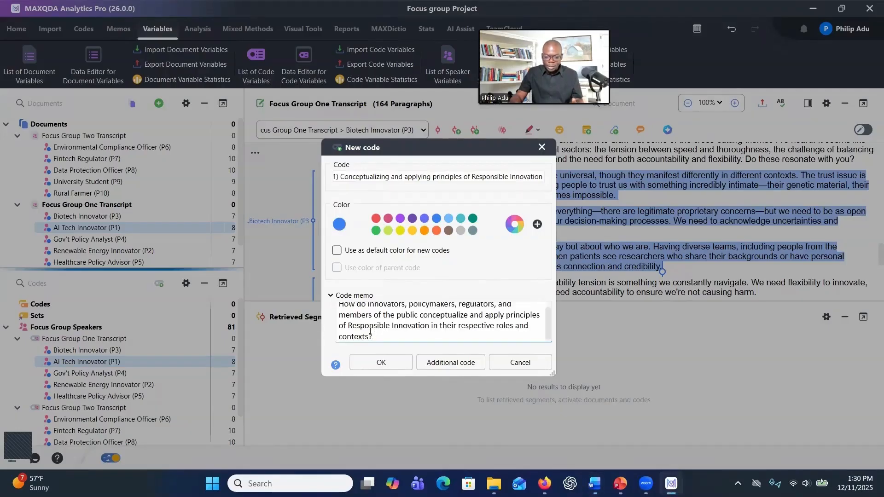
{"action": "scroll", "coordinate": [377, 331], "scroll_direction": "up", "scroll_amount": 1}
{"action": "scroll", "coordinate": [378, 327], "scroll_direction": "down", "scroll_amount": 1}
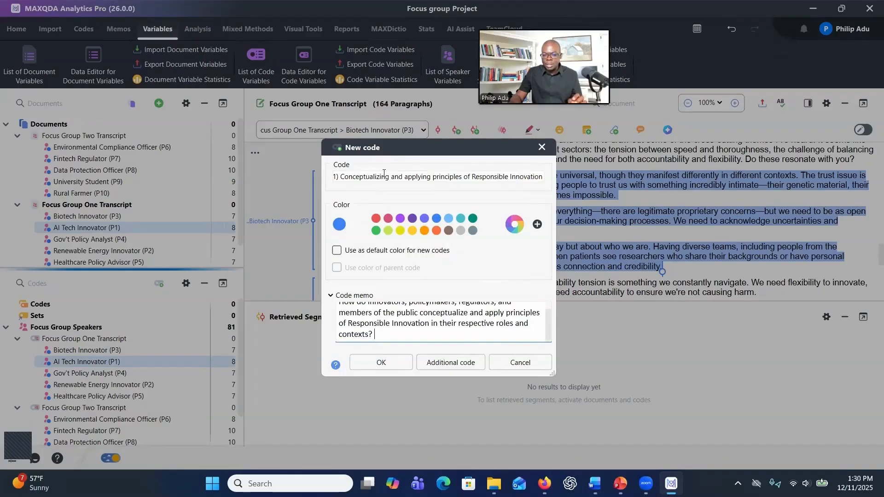
- Correct the code name to '(RQ1) Conceptualizing and applying principles of Responsible Innovation' and create the code
{"action": "left_click_drag", "start_coordinate": [394, 177], "coordinate": [487, 176]}
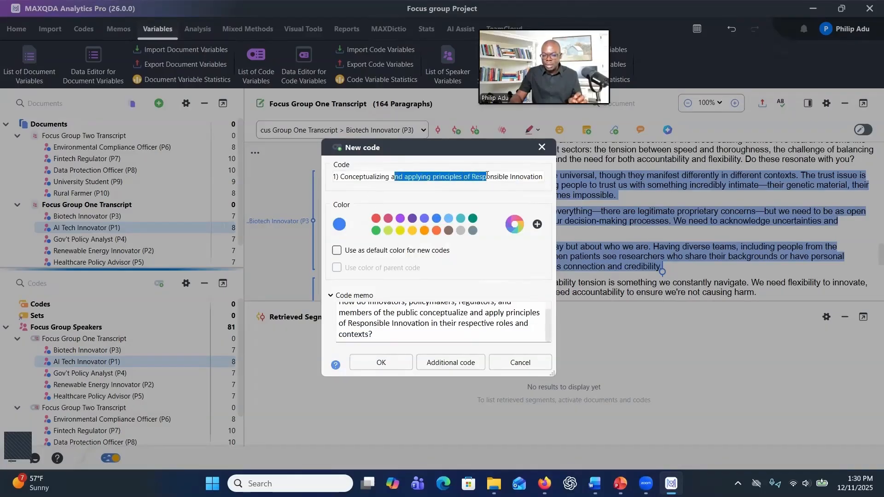
{"action": "left_click", "coordinate": [391, 311]}
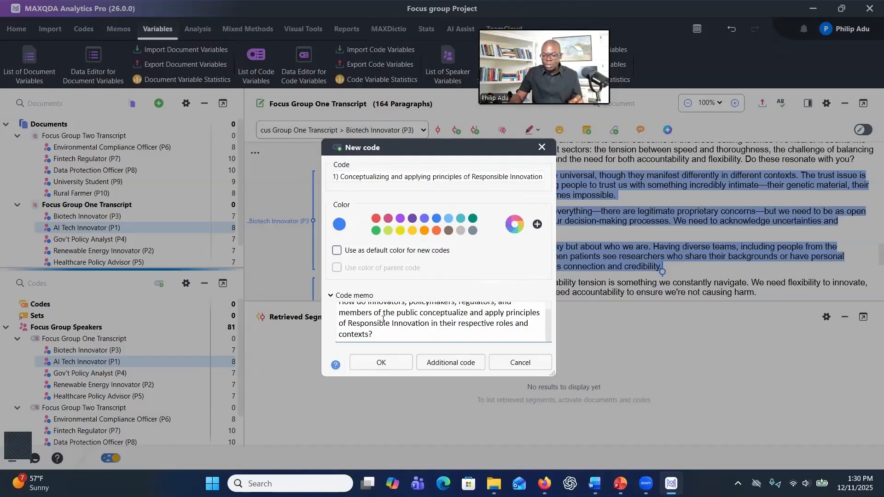
{"action": "left_click_drag", "start_coordinate": [383, 323], "coordinate": [387, 337]}
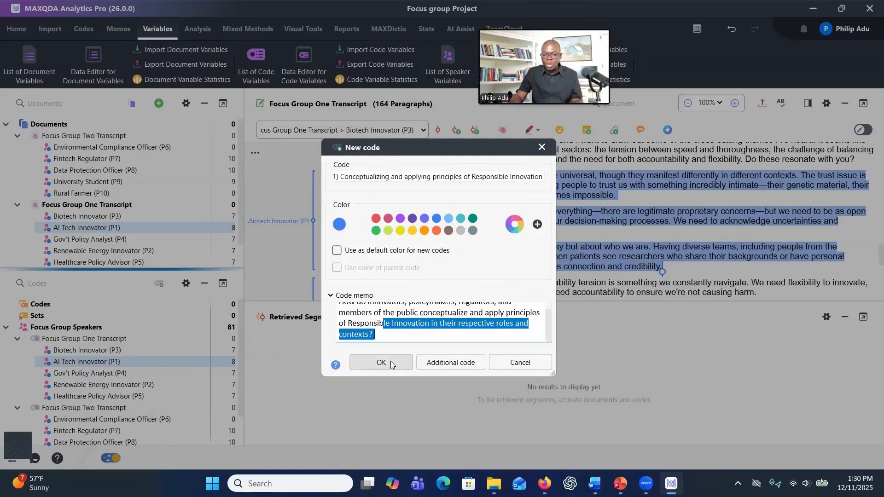
{"action": "left_click", "coordinate": [365, 178]}
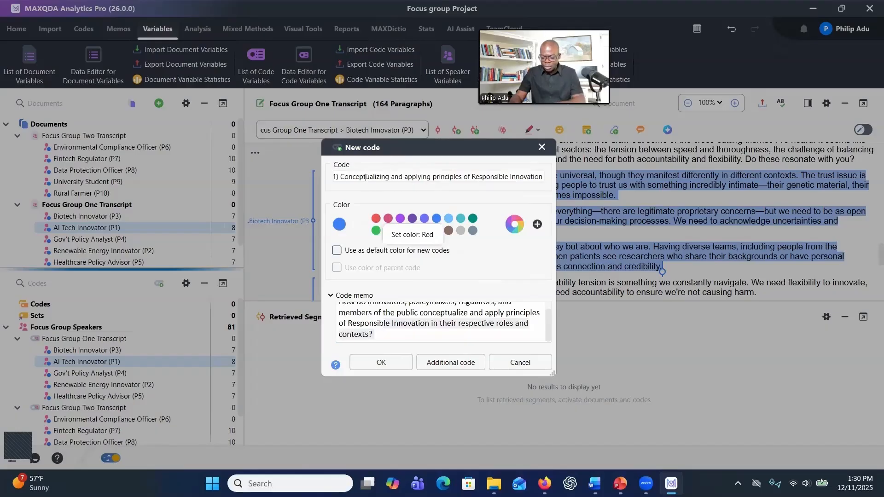
{"action": "key", "text": "Home"}
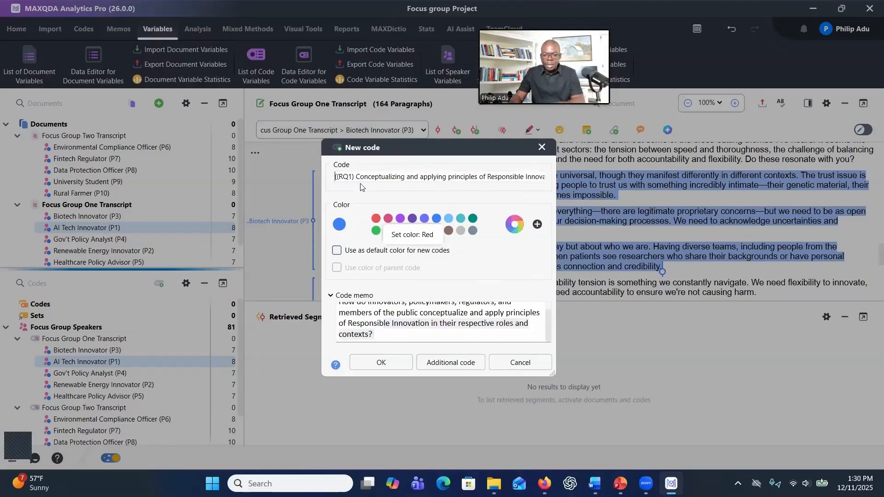
{"action": "left_click", "coordinate": [377, 367]}
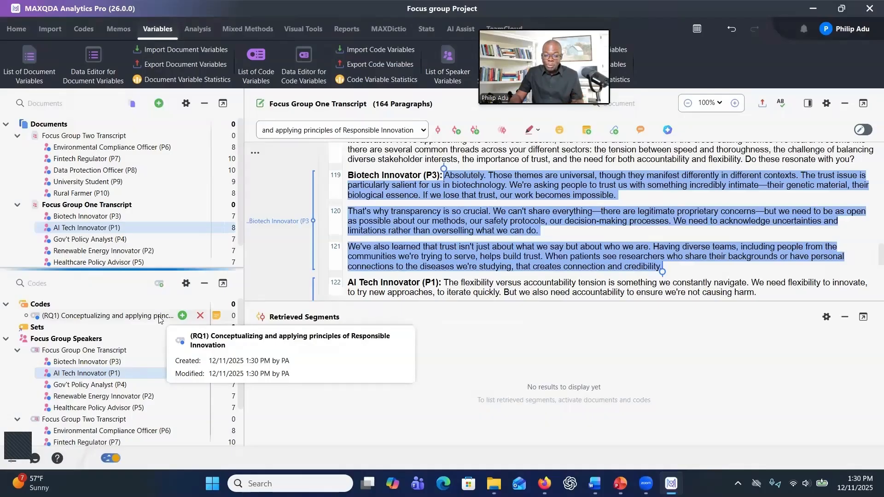
- Open the RQ1 code's properties, change its color to red, and save
{"action": "right_click", "coordinate": [159, 318]}
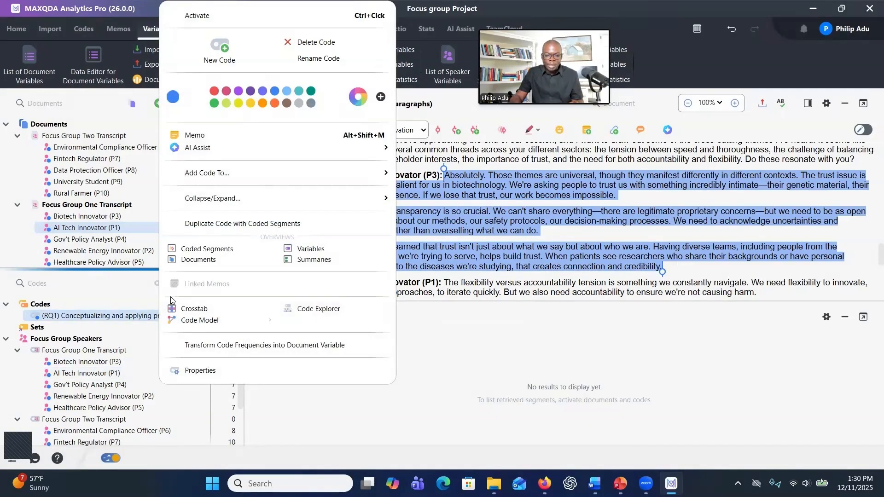
{"action": "mouse_move", "coordinate": [199, 320]}
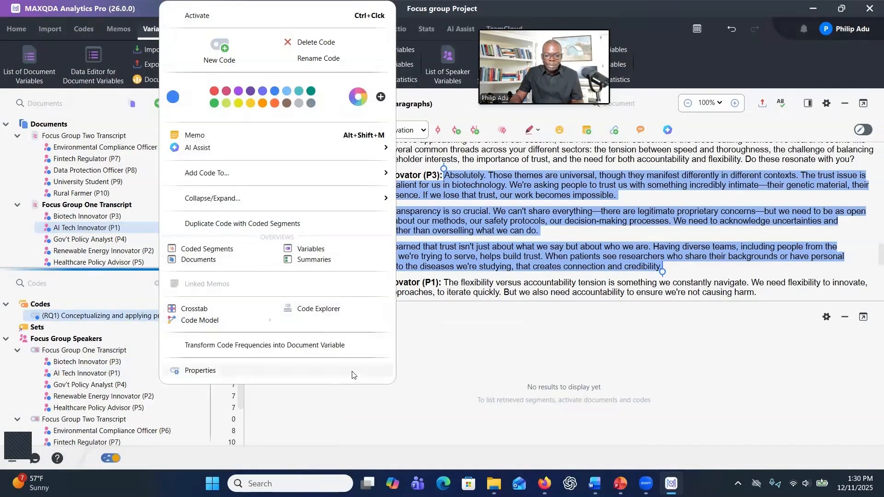
{"action": "left_click", "coordinate": [228, 375]}
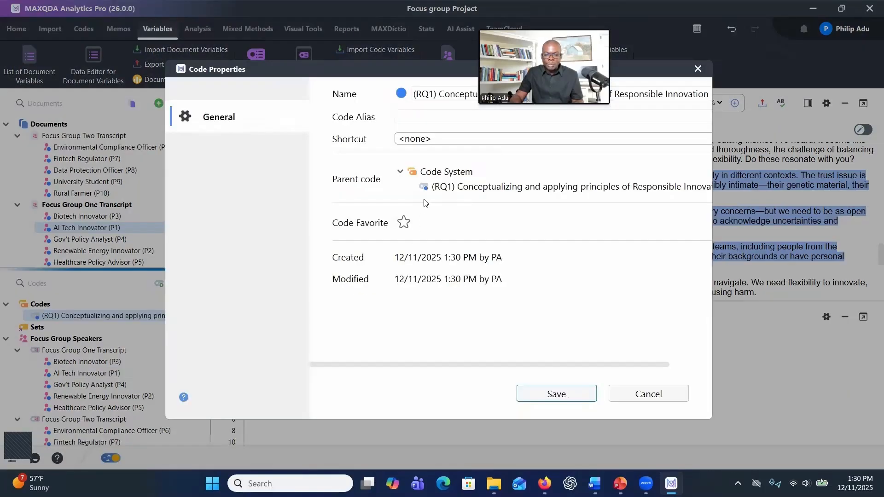
{"action": "left_click", "coordinate": [403, 97]}
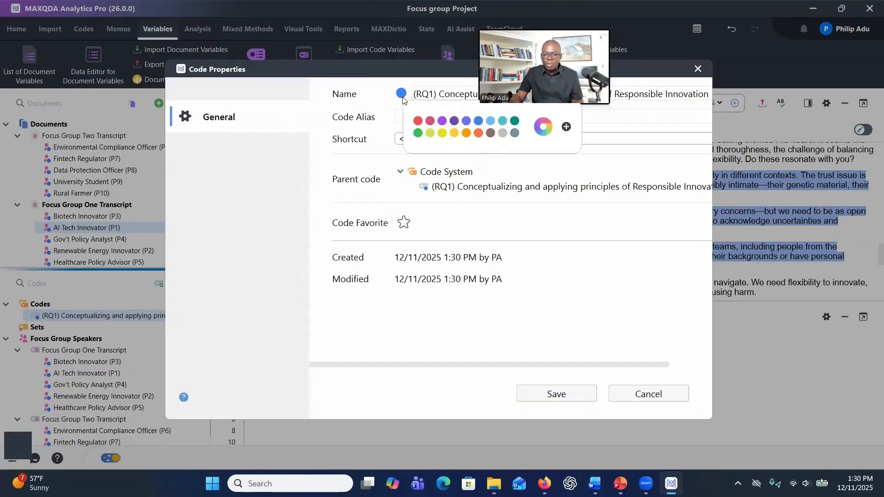
{"action": "left_click", "coordinate": [430, 123]}
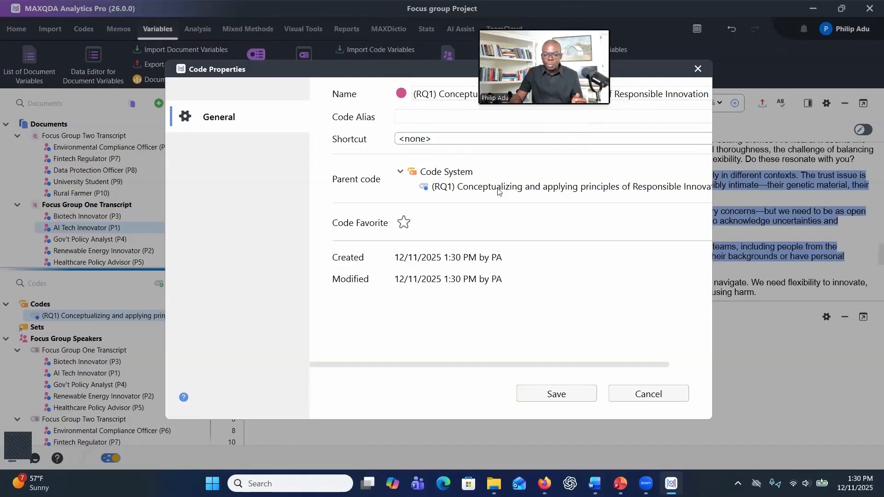
{"action": "left_click", "coordinate": [546, 396]}
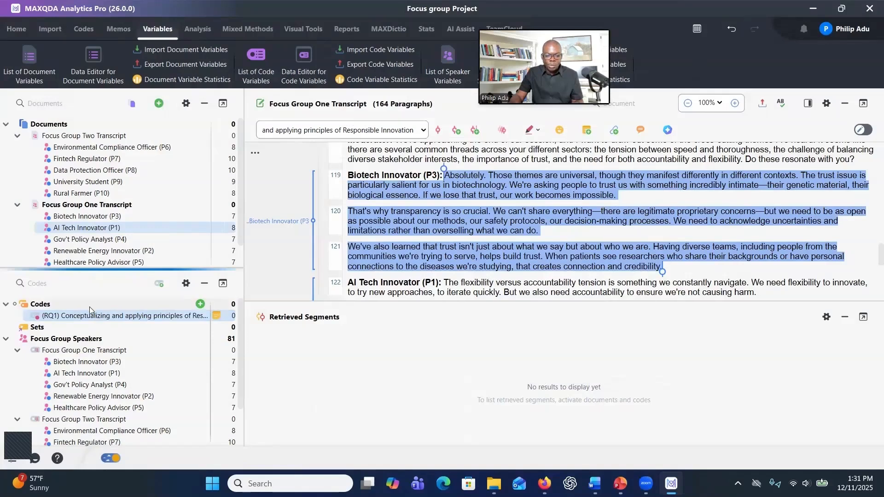
- Create the code '(RQ2) Barriers to fostering responsible innovation' with the second research question pasted as its memo
{"action": "left_click", "coordinate": [201, 305]}
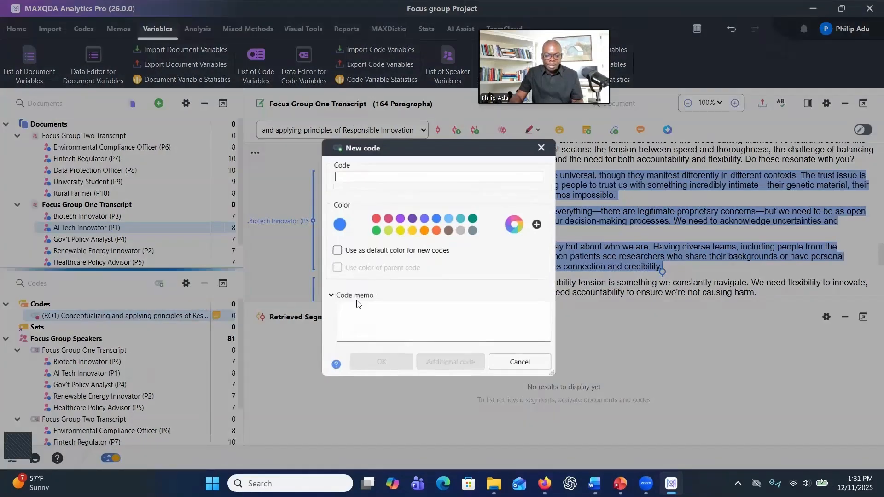
{"action": "key", "text": "alt+Tab"}
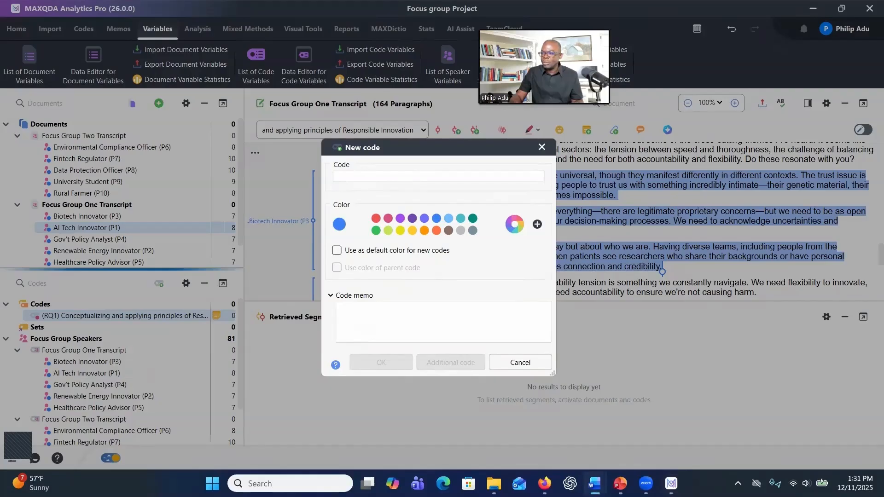
{"action": "left_click", "coordinate": [336, 177]}
{"action": "type", "text": "(RQ2) Barriers to fostering responsible innovation"}
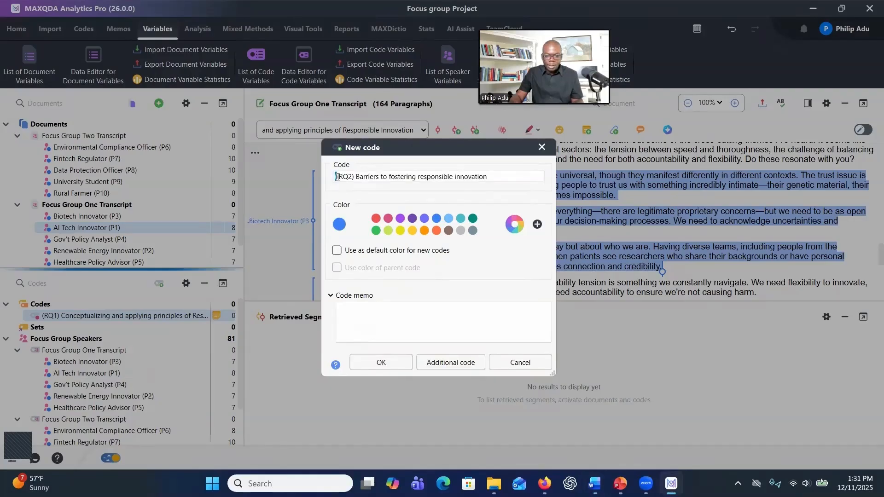
{"action": "key", "text": "Delete"}
{"action": "key", "text": "alt+Tab"}
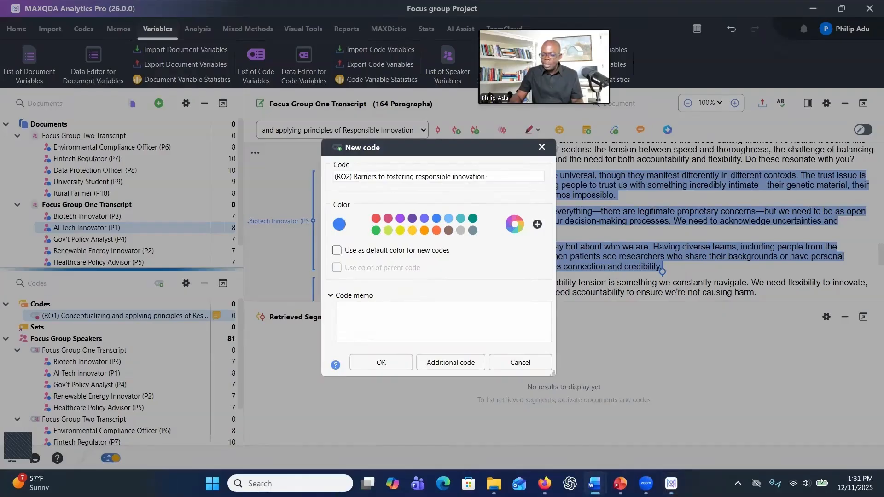
{"action": "left_click", "coordinate": [501, 315]}
{"action": "type", "text": "What are the perceived barriers to fostering collaboration, inclusivity, and accountability in the innovation ecosystem across these stakeholder groups?"}
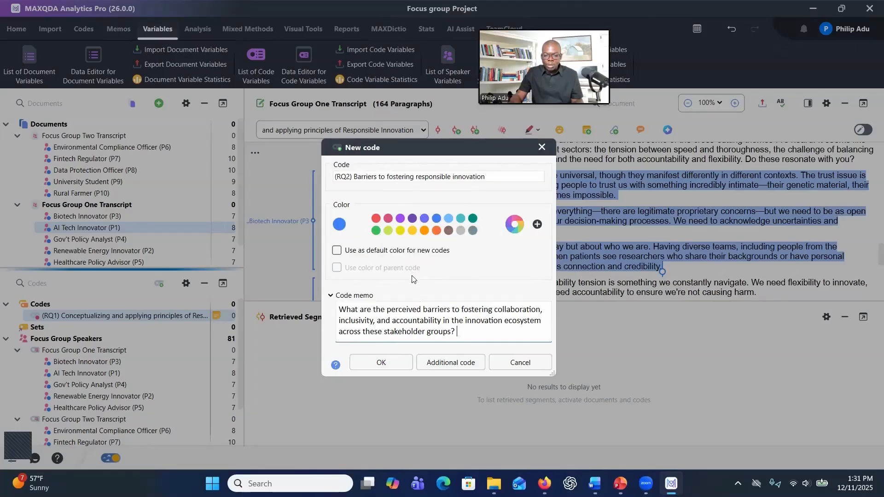
{"action": "left_click", "coordinate": [381, 364]}
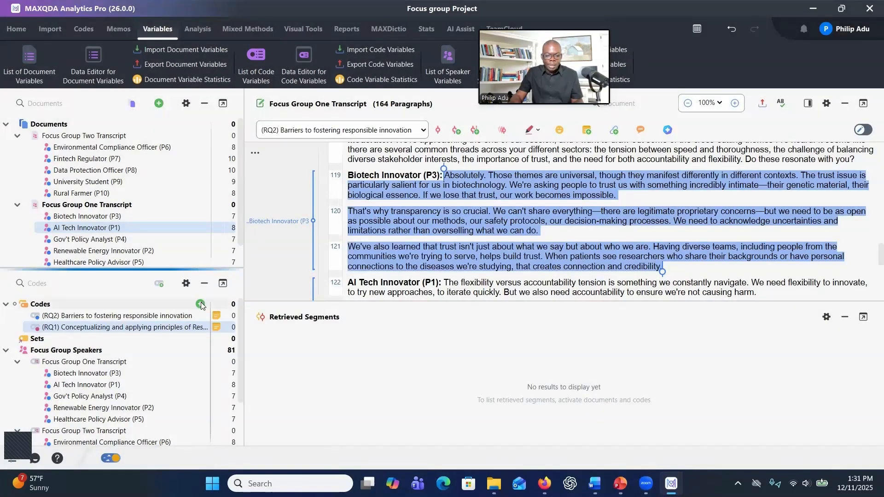
- Start another new code named '(RQ3) Opportunities for enhancing responsible innovation', pasted from the document
{"action": "left_click", "coordinate": [201, 304]}
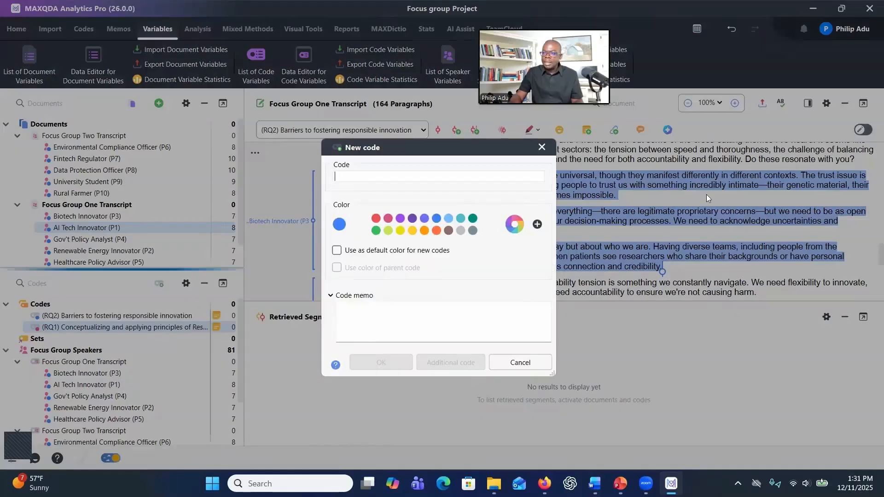
{"action": "key", "text": "alt+Tab"}
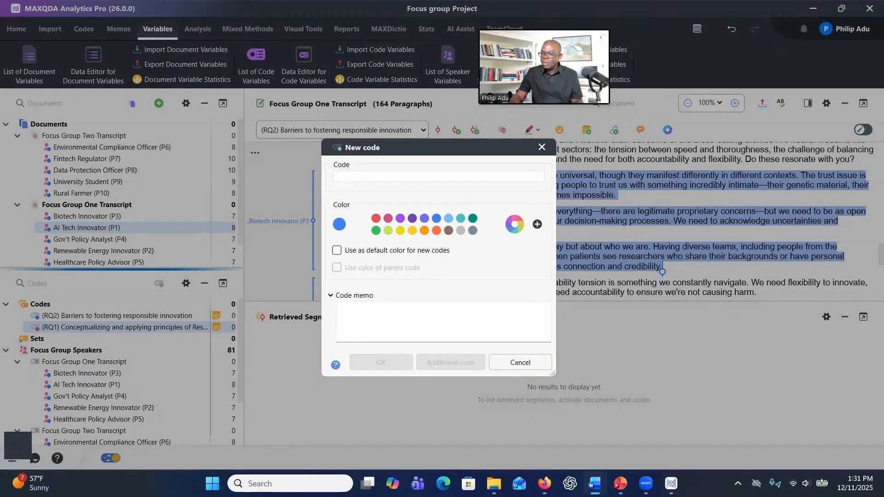
{"action": "left_click", "coordinate": [440, 175]}
{"action": "type", "text": "((RQ3) Opportunities for enhancing responsible innovation"}
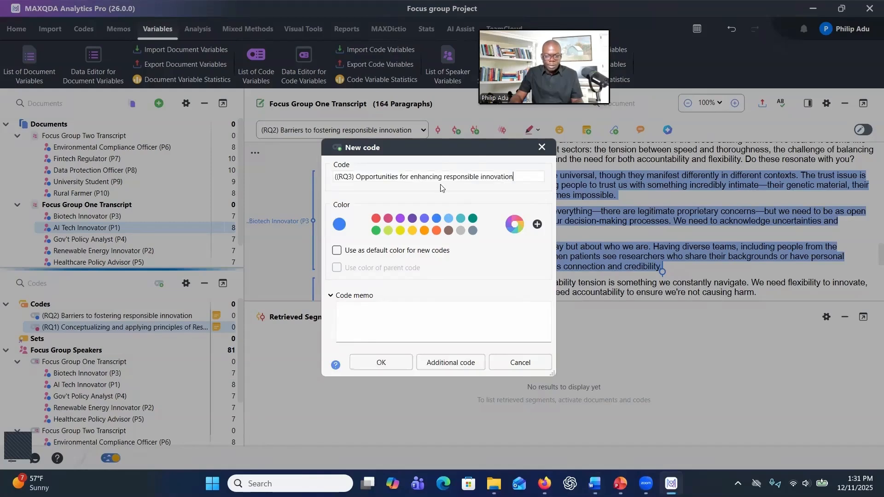
{"action": "left_click", "coordinate": [337, 177]}
{"action": "key", "text": "BackSpace"}
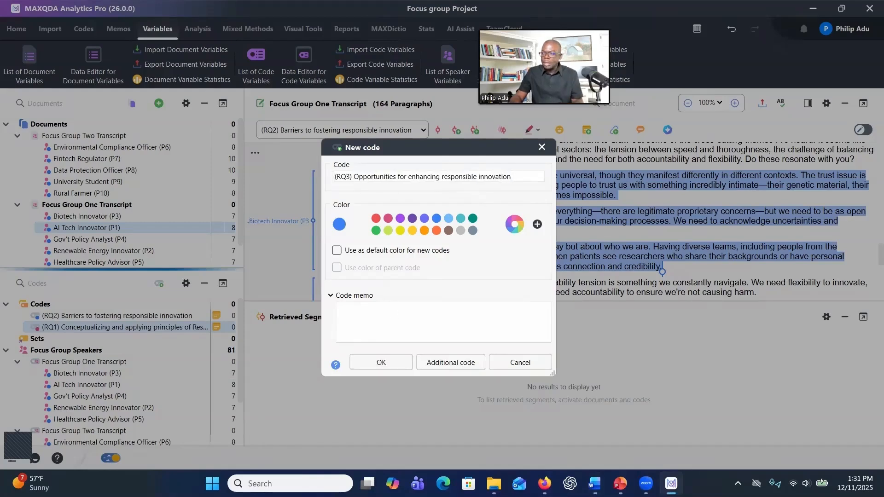
- Paste the third research question as the RQ3 code's memo, set its color to deep orange, and create the code
{"action": "key", "text": "alt+Tab"}
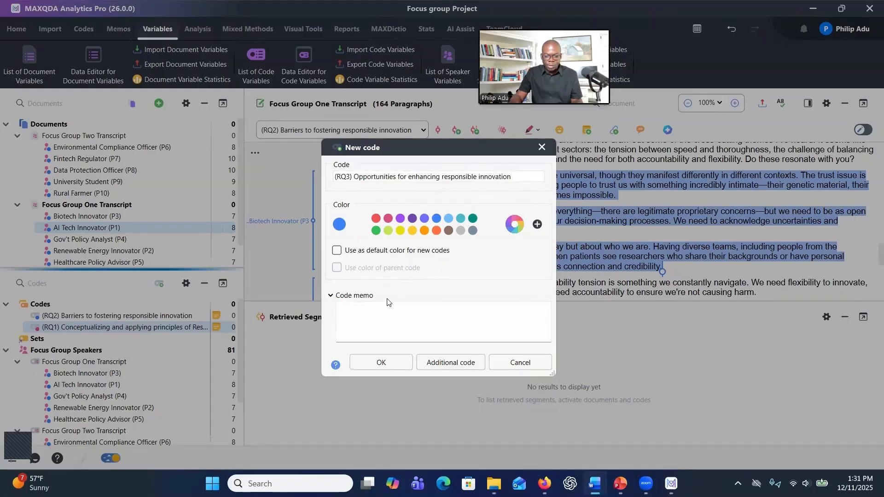
{"action": "left_click", "coordinate": [391, 315]}
{"action": "type", "text": "What opportunities exist for enhancing collaboration, inclusivity, and accountability in the innovation ecosystem across these stakeholder groups?"}
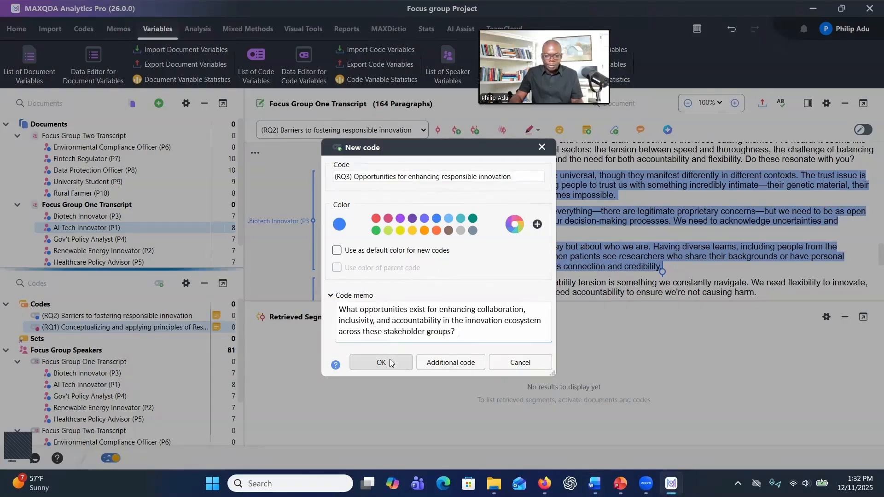
{"action": "left_click", "coordinate": [437, 231]}
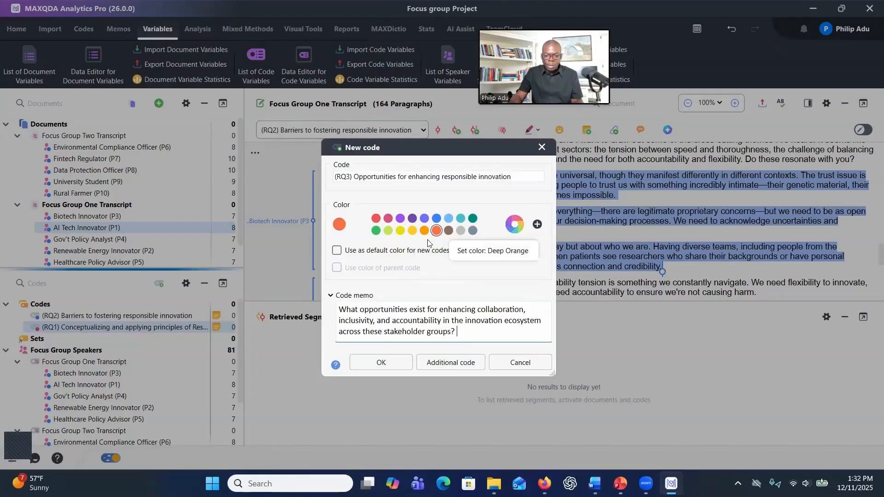
{"action": "left_click", "coordinate": [381, 363]}
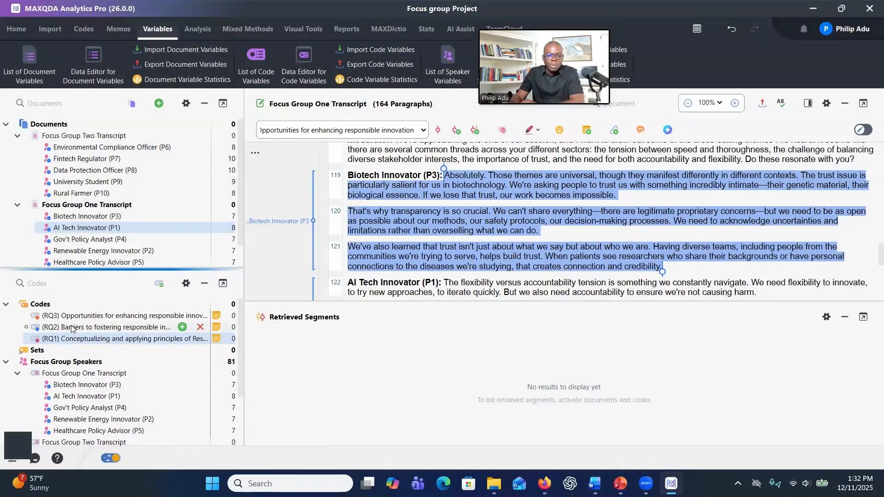
- Select the Biotech Innovator's opening statement in paragraph 15 and create a subcode 'Anticipatory Ethics' under the RQ1 code
{"action": "mouse_move", "coordinate": [112, 343]}
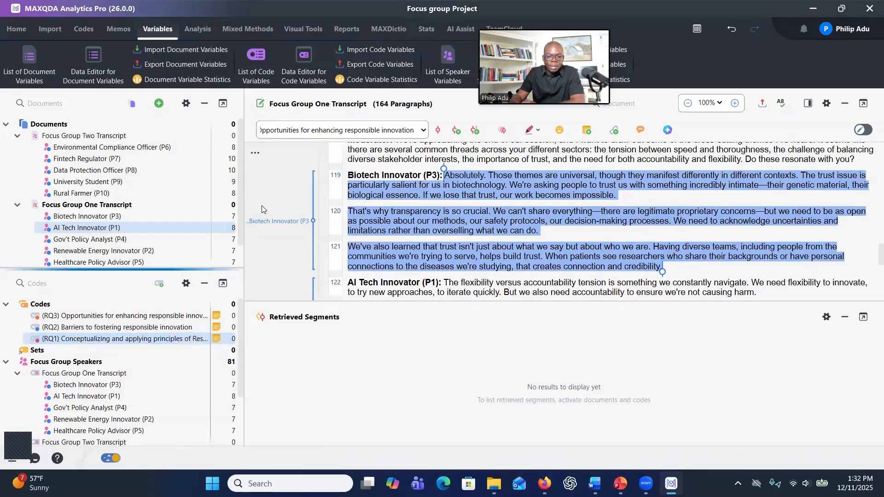
{"action": "left_click_drag", "start_coordinate": [244, 115], "coordinate": [282, 115]}
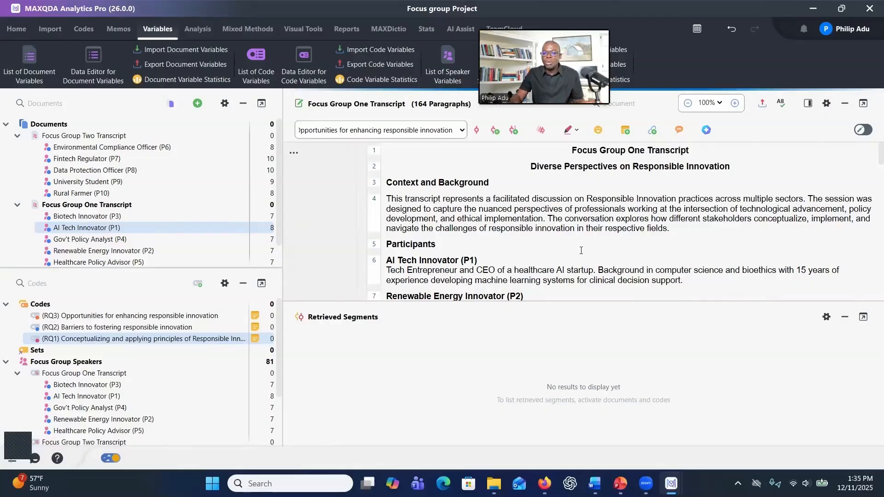
{"action": "scroll", "coordinate": [582, 246], "scroll_direction": "down", "scroll_amount": 3}
{"action": "scroll", "coordinate": [582, 243], "scroll_direction": "down", "scroll_amount": 8}
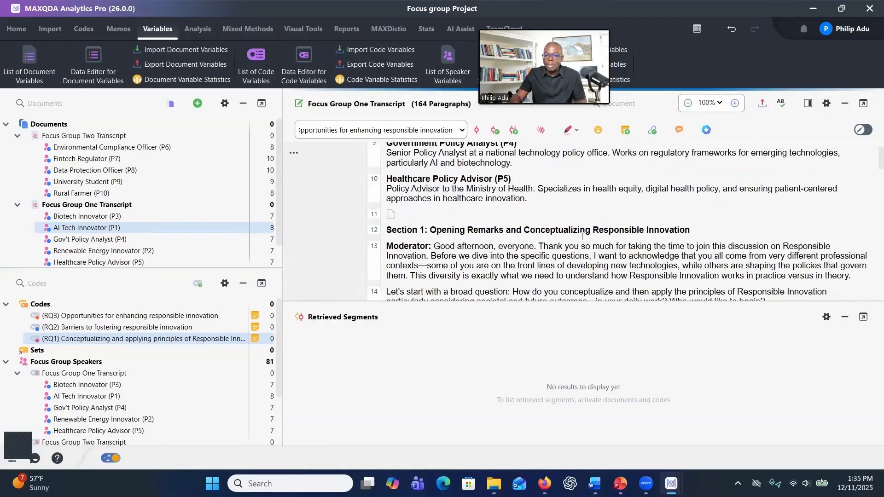
{"action": "scroll", "coordinate": [551, 235], "scroll_direction": "down", "scroll_amount": 3}
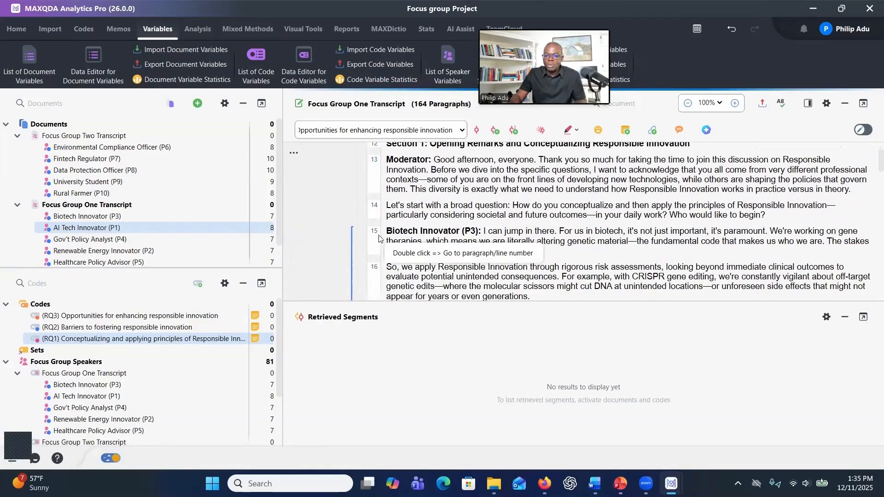
{"action": "left_click_drag", "start_coordinate": [481, 231], "coordinate": [491, 253]}
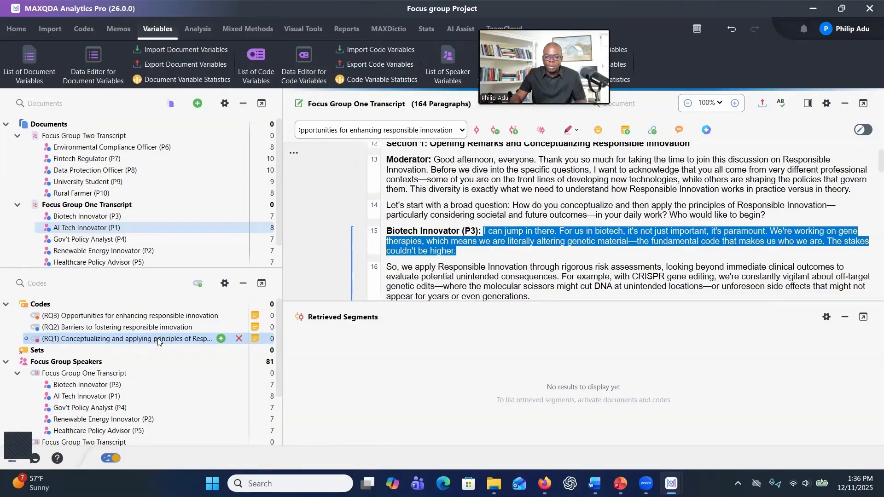
{"action": "left_click", "coordinate": [222, 339]}
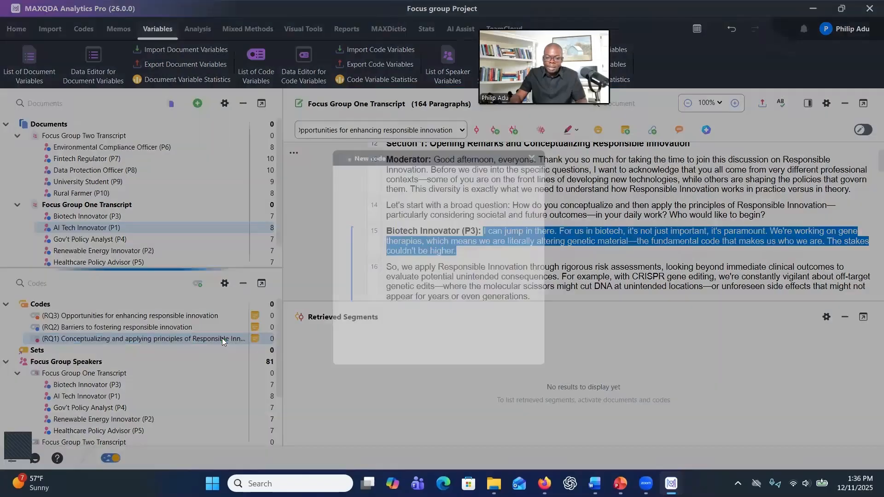
{"action": "type", "text": "Anticipatory Ethics"}
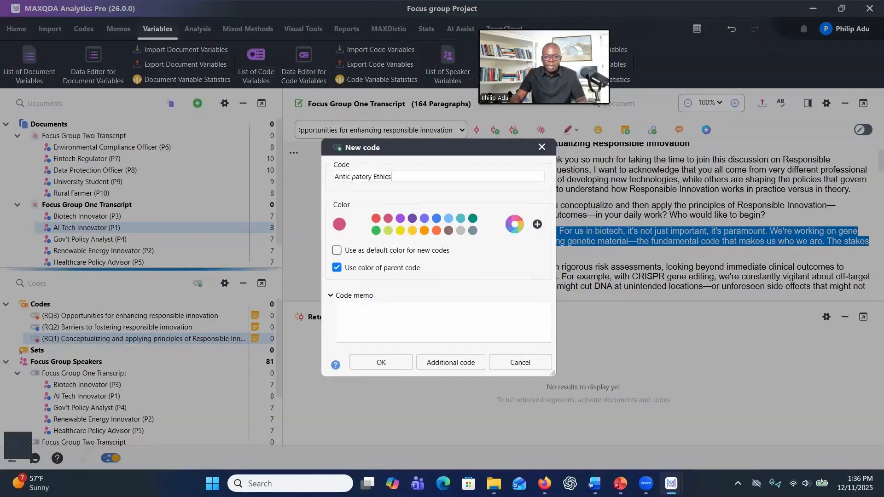
{"action": "left_click", "coordinate": [365, 317]}
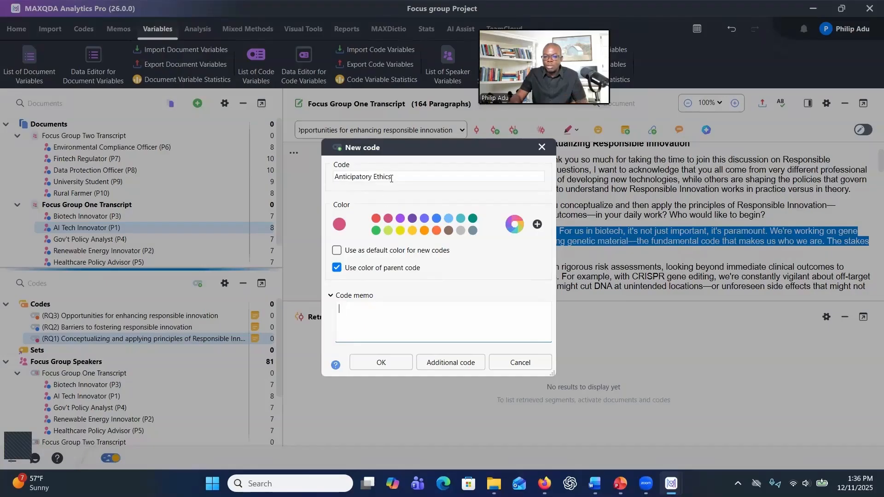
{"action": "left_click_drag", "start_coordinate": [392, 176], "coordinate": [315, 176]}
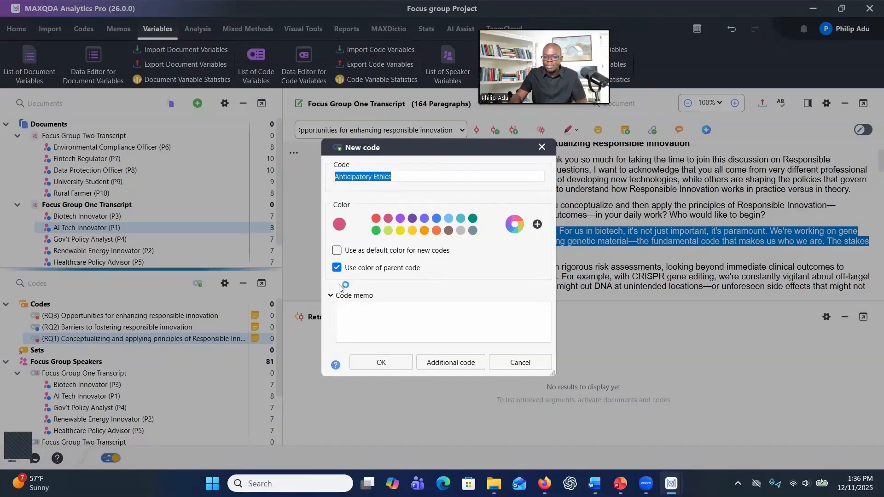
{"action": "left_click", "coordinate": [349, 316]}
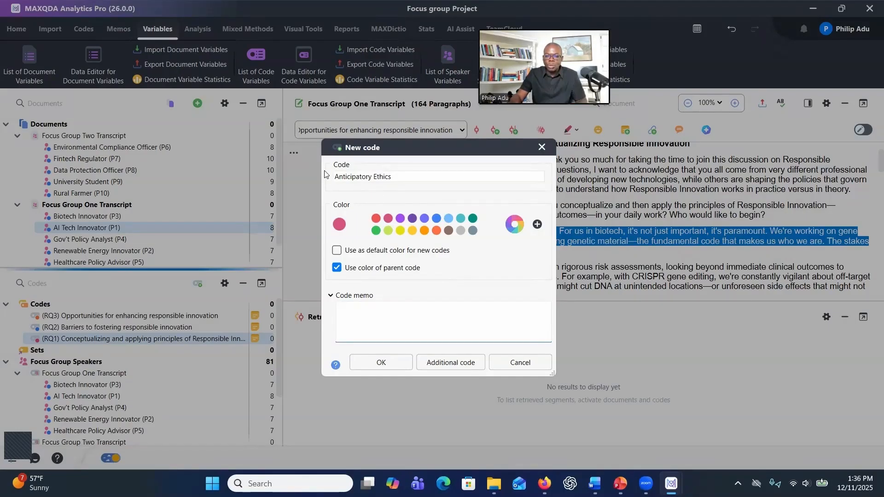
{"action": "left_click", "coordinate": [356, 311]}
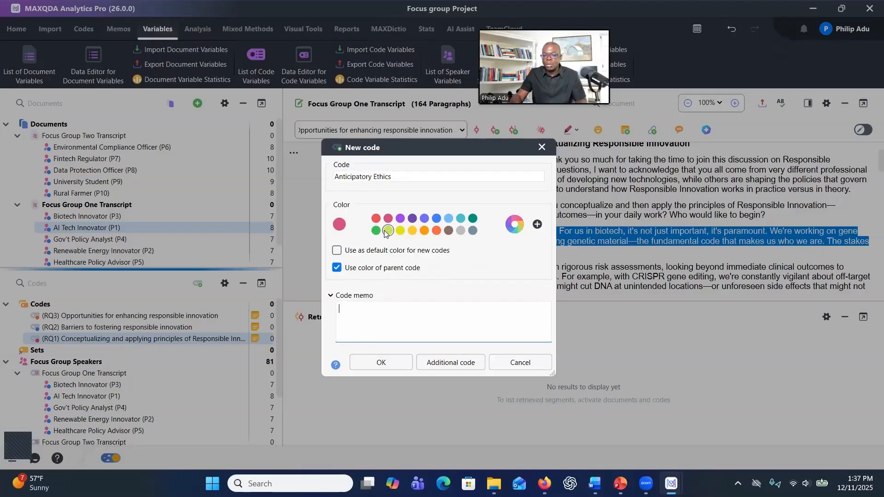
{"action": "left_click", "coordinate": [364, 362]}
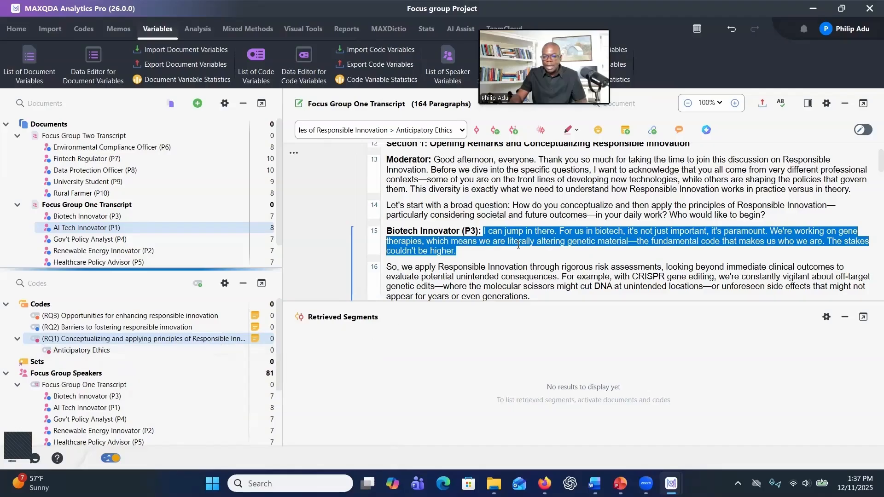
- Code the paragraph 15 selection and the risk-assessment sentence in paragraph 16 with 'Anticipatory Ethics'
{"action": "key", "text": "ctrl+q"}
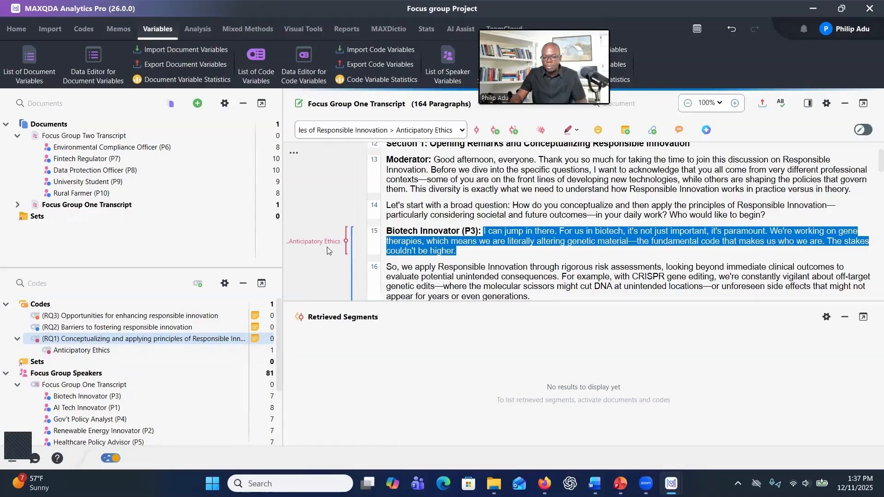
{"action": "mouse_move", "coordinate": [315, 248]}
{"action": "left_click_drag", "start_coordinate": [404, 269], "coordinate": [560, 278]}
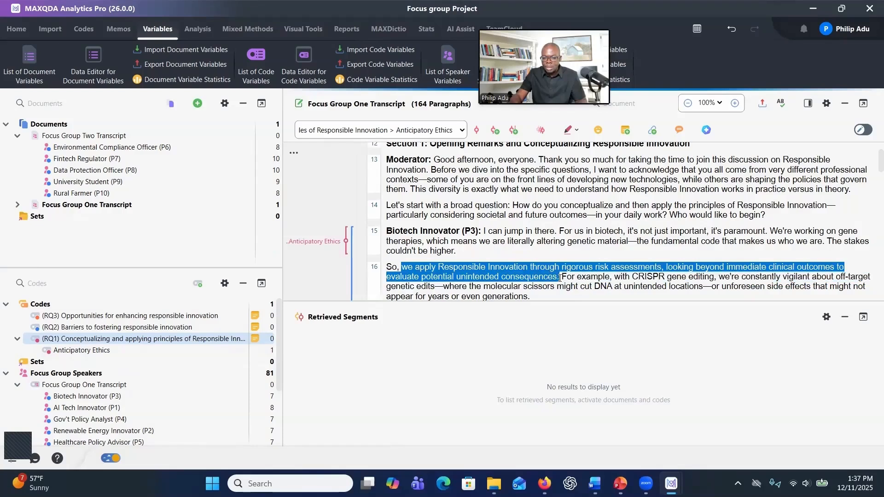
{"action": "mouse_move", "coordinate": [87, 356]}
{"action": "left_click_drag", "start_coordinate": [435, 272], "coordinate": [144, 349]}
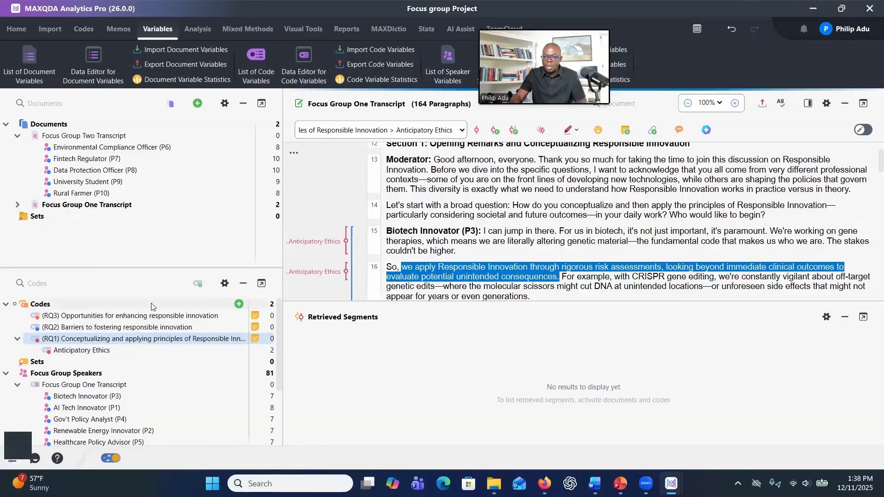
- Code the ethics committee sentence in paragraph 18 with a new RQ1 subcode named 'Collaborative Governance'
{"action": "scroll", "coordinate": [598, 230], "scroll_direction": "down", "scroll_amount": 3}
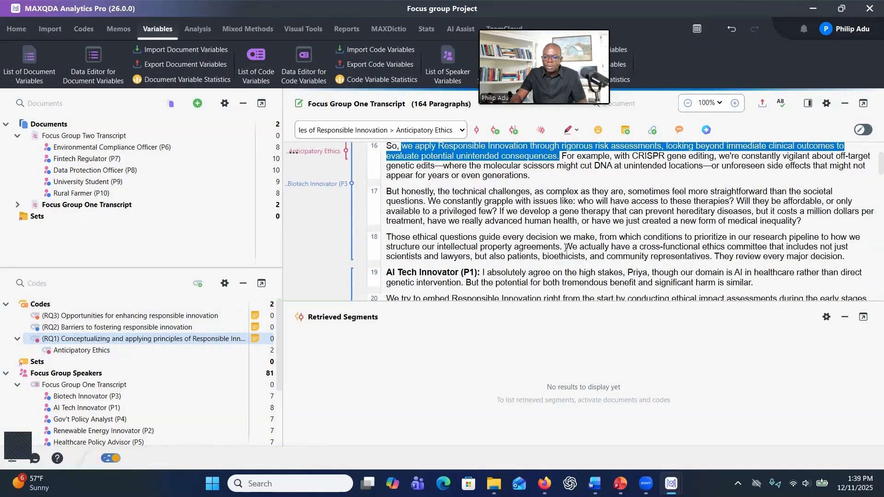
{"action": "left_click_drag", "start_coordinate": [565, 247], "coordinate": [712, 259]}
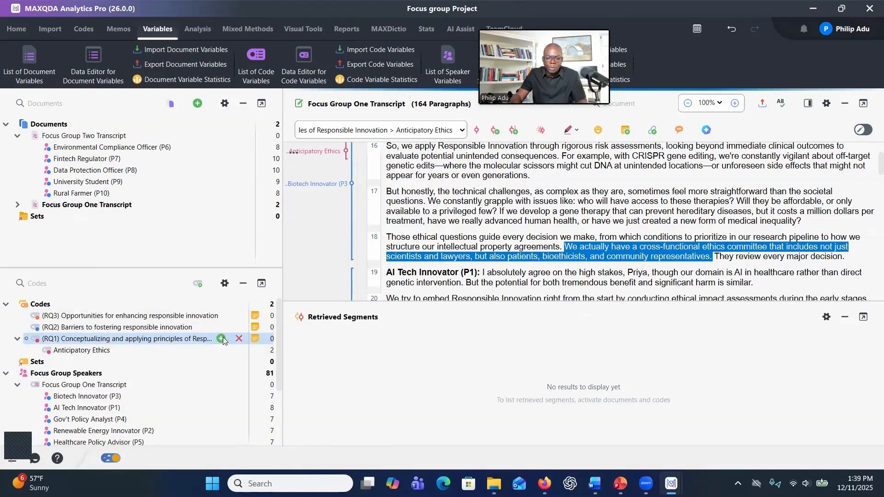
{"action": "left_click", "coordinate": [221, 339]}
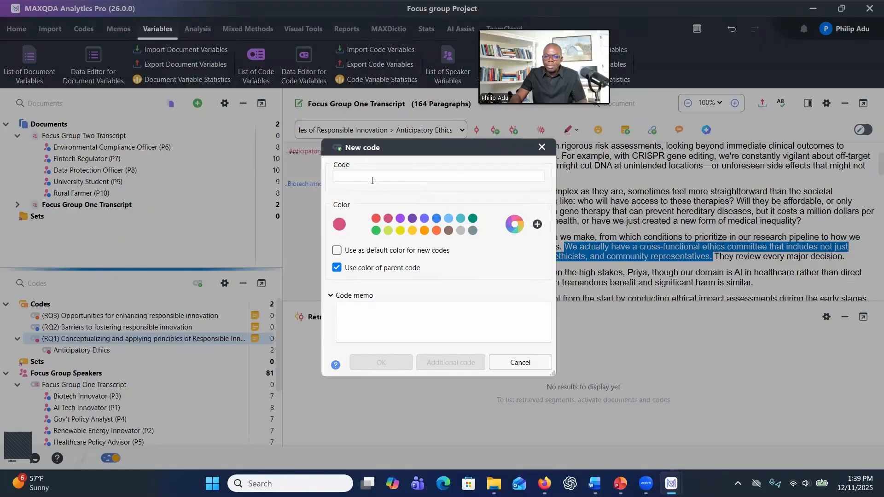
{"action": "type", "text": "Collaborative Governance"}
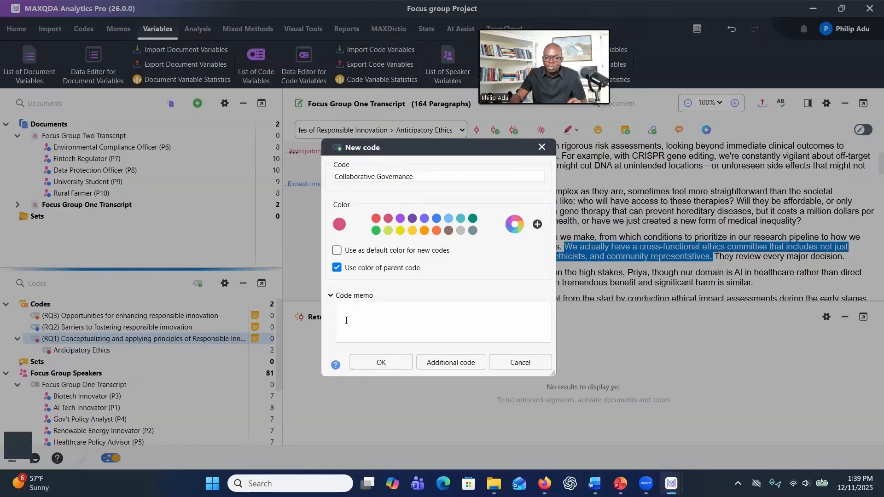
{"action": "left_click", "coordinate": [382, 361]}
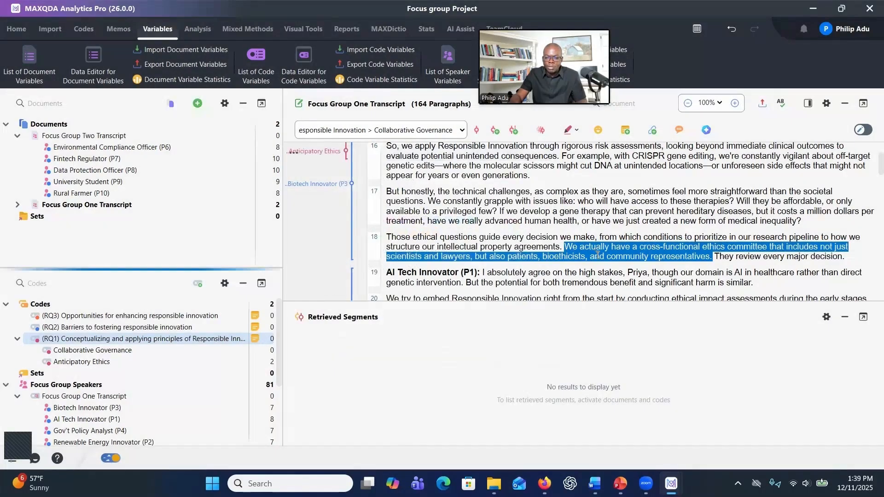
{"action": "left_click_drag", "start_coordinate": [205, 350], "coordinate": [204, 351]}
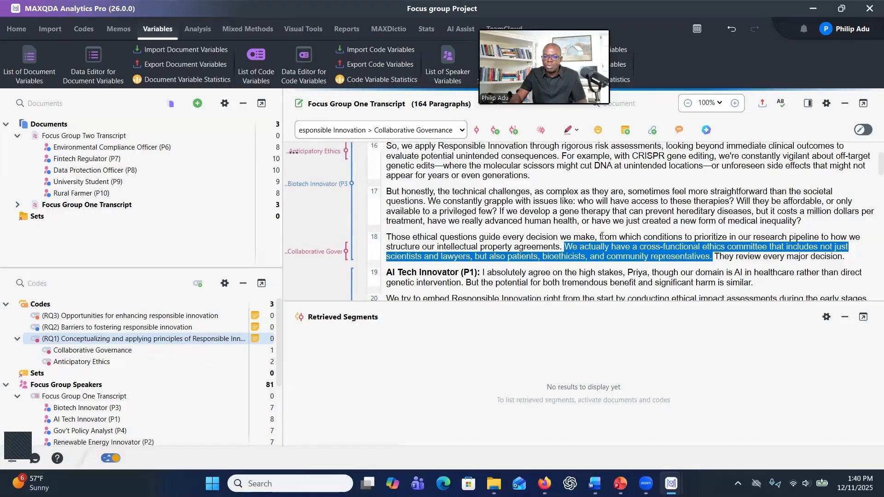
- Code the sentence about recruiting rural hospitals in paragraph 22 with a new RQ1 subcode named 'Equity and Inclusion'
{"action": "scroll", "coordinate": [599, 239], "scroll_direction": "down", "scroll_amount": 4}
{"action": "scroll", "coordinate": [588, 249], "scroll_direction": "down", "scroll_amount": 2}
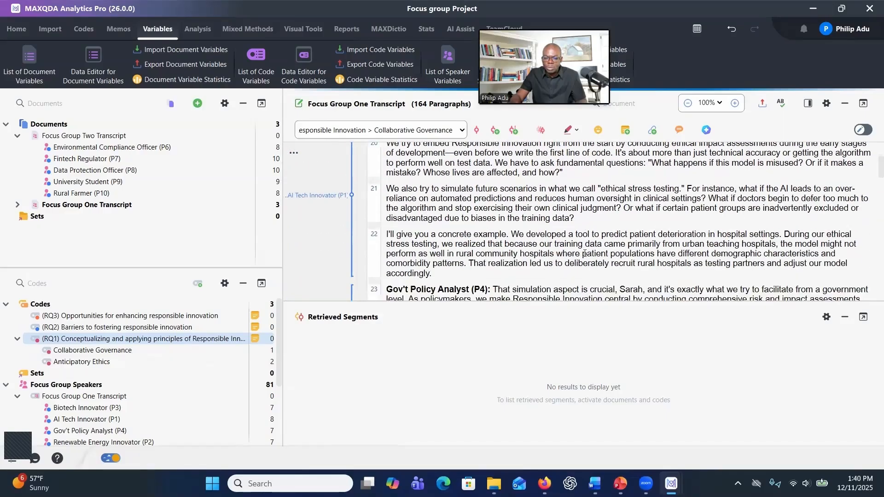
{"action": "scroll", "coordinate": [588, 249], "scroll_direction": "down", "scroll_amount": 2}
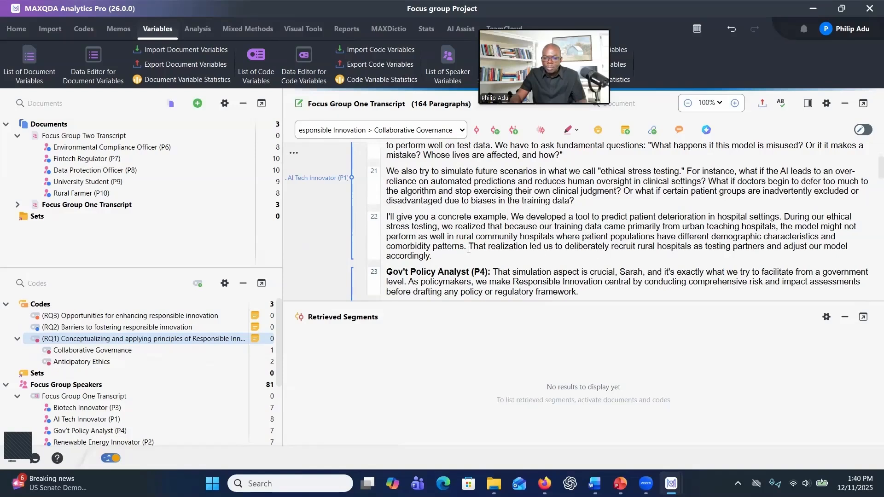
{"action": "left_click_drag", "start_coordinate": [474, 246], "coordinate": [480, 252]}
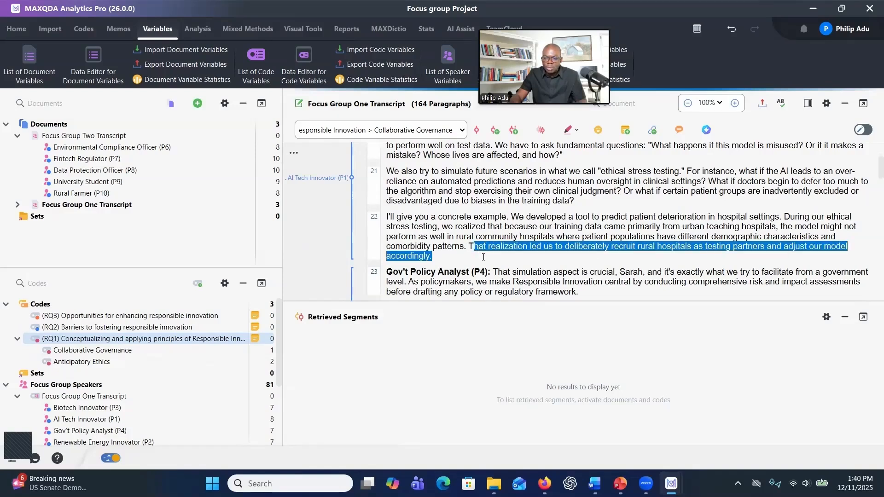
{"action": "left_click", "coordinate": [477, 253]}
{"action": "left_click_drag", "start_coordinate": [470, 246], "coordinate": [476, 255]}
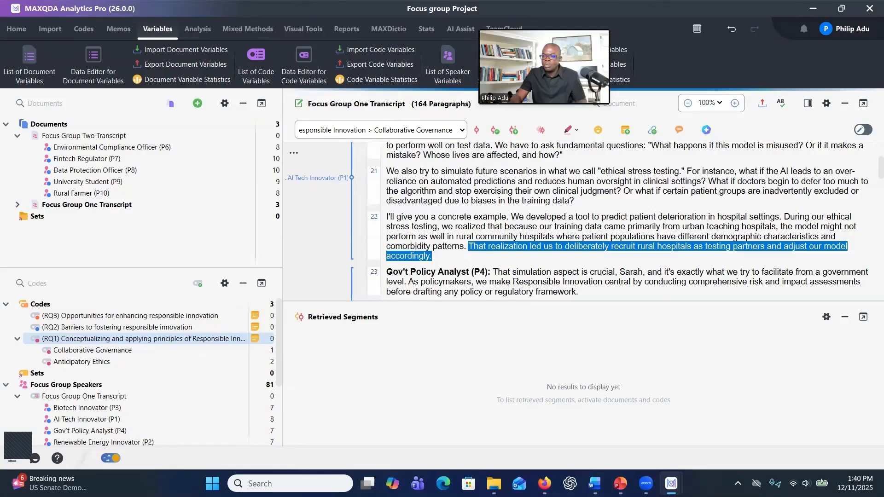
{"action": "mouse_move", "coordinate": [212, 339]}
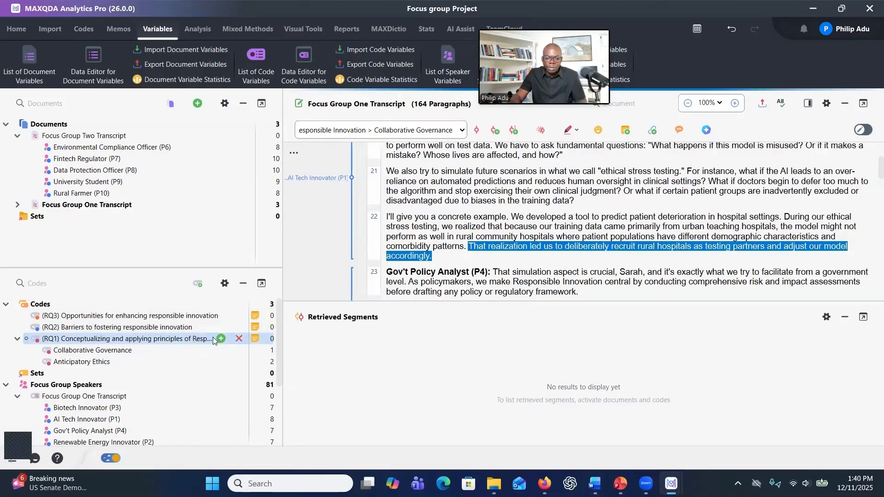
{"action": "left_click", "coordinate": [221, 339]}
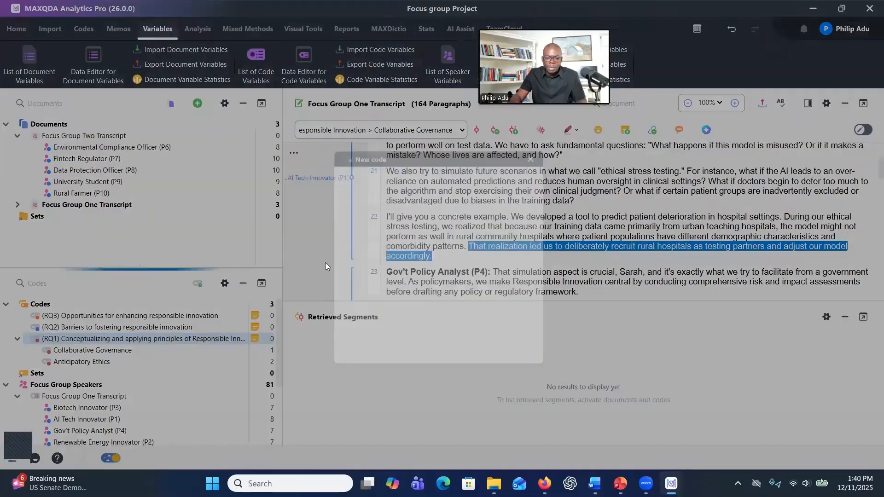
{"action": "type", "text": "Equity and Inclusion"}
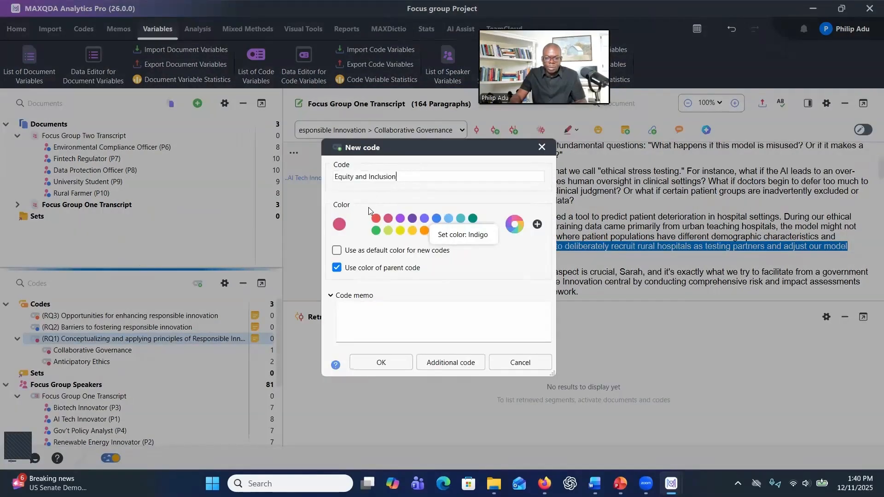
{"action": "left_click", "coordinate": [370, 364]}
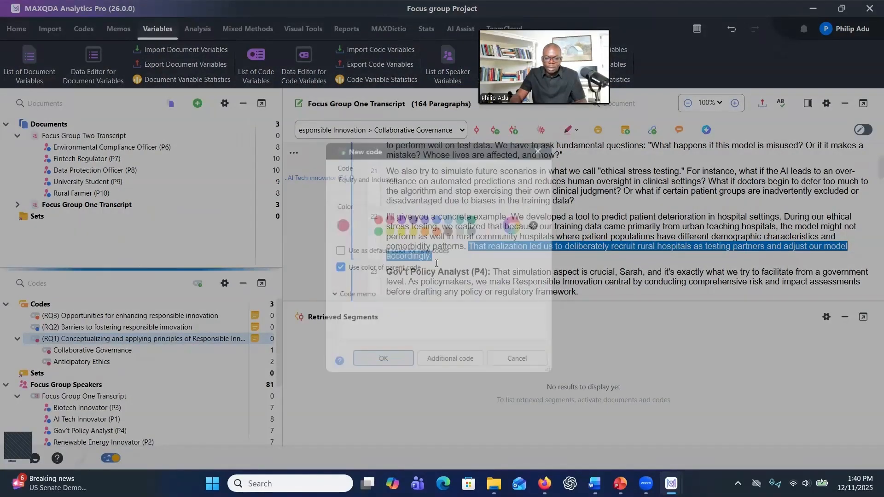
{"action": "left_click_drag", "start_coordinate": [397, 273], "coordinate": [204, 352]}
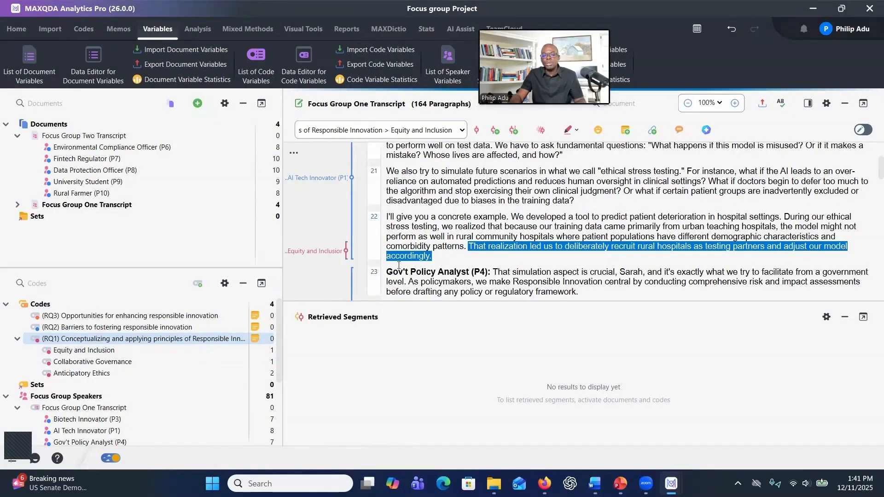
{"action": "scroll", "coordinate": [497, 250], "scroll_direction": "down", "scroll_amount": 2}
{"action": "scroll", "coordinate": [497, 249], "scroll_direction": "down", "scroll_amount": 5}
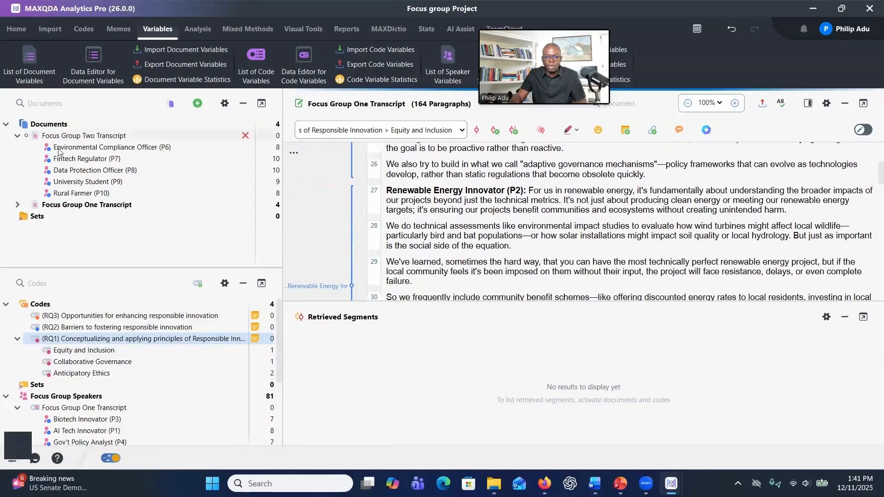
- Open the Focus Group Two Transcript document and scroll through its paragraphs
{"action": "left_click", "coordinate": [73, 205]}
{"action": "double_click", "coordinate": [70, 137]}
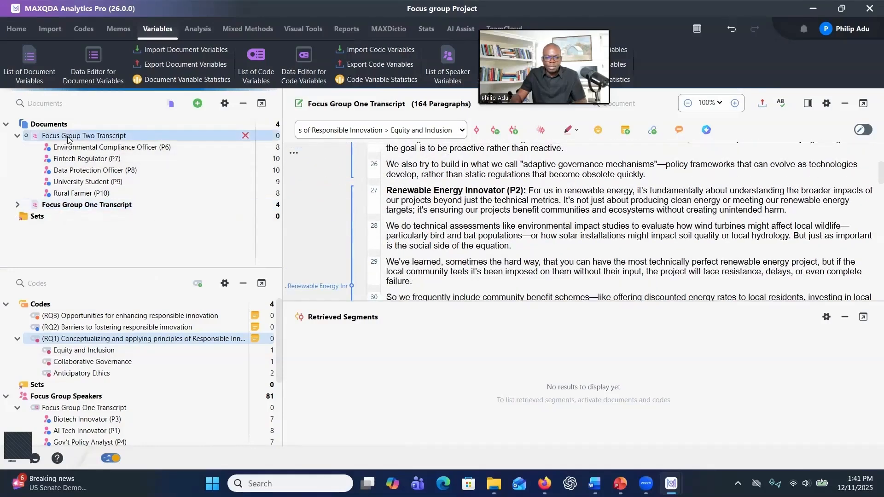
{"action": "scroll", "coordinate": [440, 222], "scroll_direction": "down", "scroll_amount": 1}
{"action": "scroll", "coordinate": [440, 222], "scroll_direction": "down", "scroll_amount": 5}
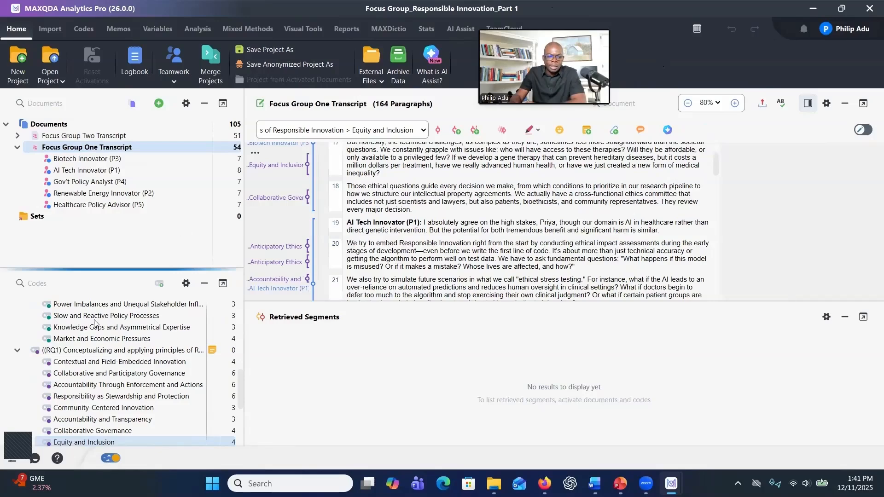
- Browse the subcodes under the RQ1, RQ2 and RQ3 codes in the completed project's code system
{"action": "scroll", "coordinate": [94, 323], "scroll_direction": "up", "scroll_amount": 6}
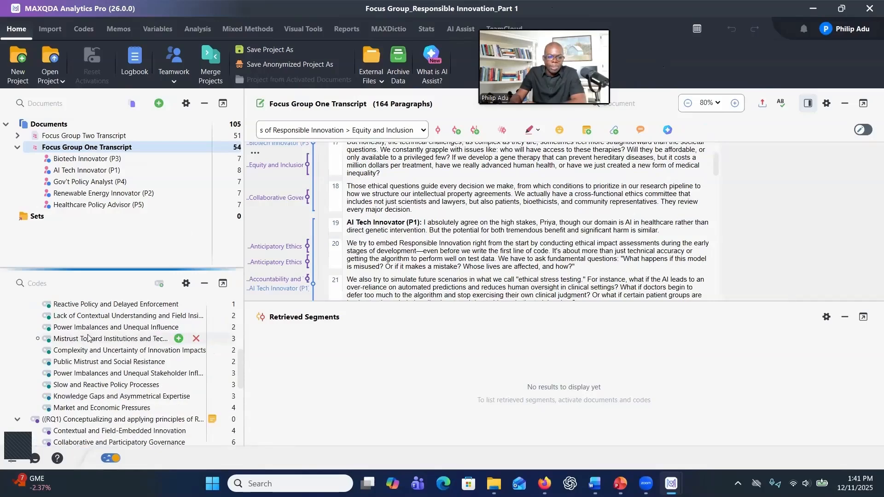
{"action": "scroll", "coordinate": [377, 213], "scroll_direction": "up", "scroll_amount": 3}
{"action": "scroll", "coordinate": [377, 212], "scroll_direction": "up", "scroll_amount": 2}
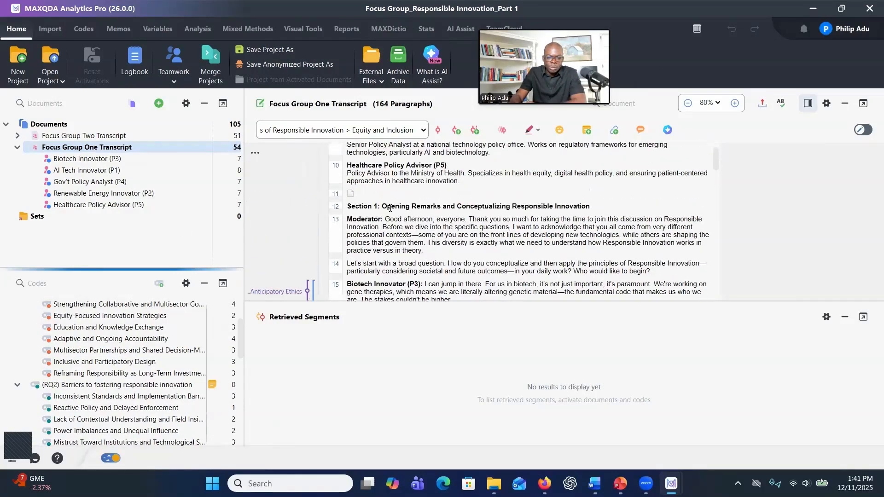
{"action": "scroll", "coordinate": [70, 339], "scroll_direction": "up", "scroll_amount": 2}
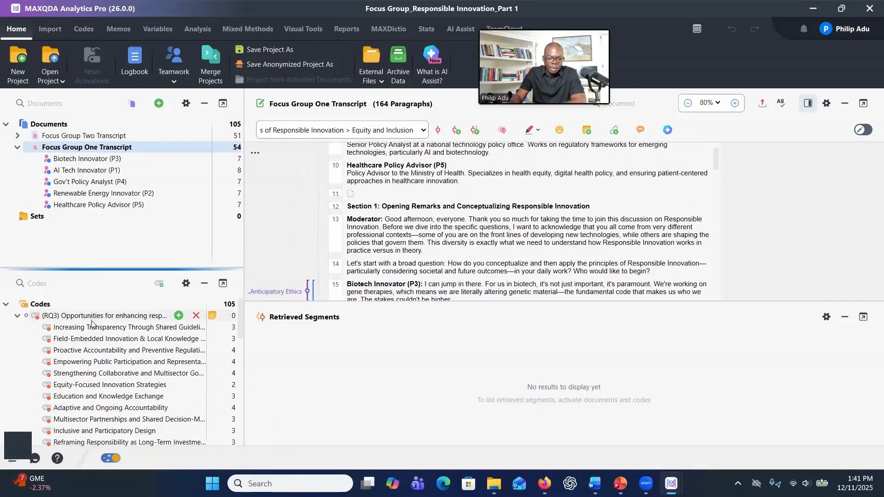
{"action": "left_click", "coordinate": [17, 315]}
{"action": "left_click", "coordinate": [17, 328]}
{"action": "left_click", "coordinate": [18, 339]}
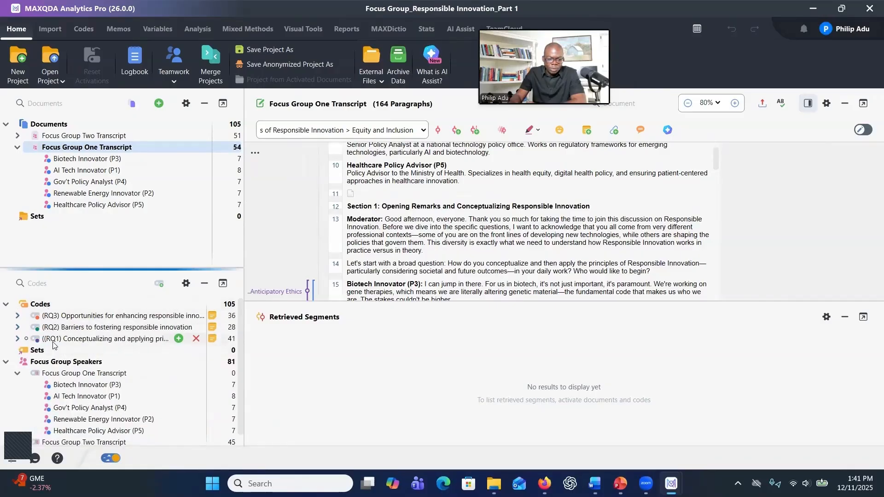
{"action": "left_click", "coordinate": [18, 340]}
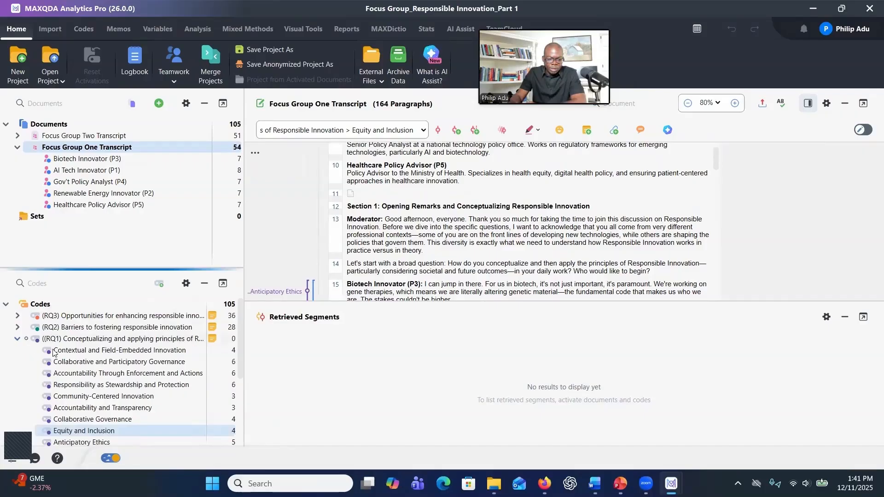
{"action": "scroll", "coordinate": [74, 357], "scroll_direction": "down", "scroll_amount": 1}
{"action": "scroll", "coordinate": [74, 357], "scroll_direction": "up", "scroll_amount": 1}
{"action": "left_click", "coordinate": [17, 327]}
{"action": "scroll", "coordinate": [78, 350], "scroll_direction": "down", "scroll_amount": 2}
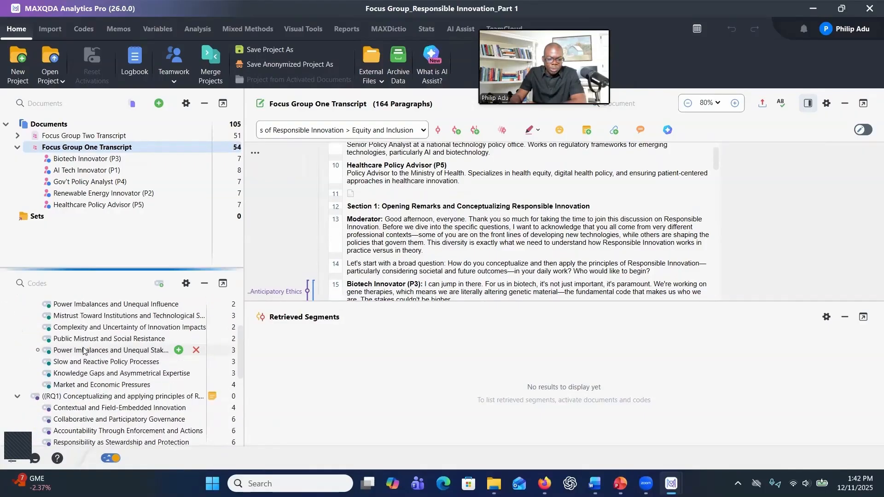
{"action": "scroll", "coordinate": [79, 346], "scroll_direction": "up", "scroll_amount": 2}
{"action": "left_click", "coordinate": [17, 315]}
{"action": "scroll", "coordinate": [100, 343], "scroll_direction": "down", "scroll_amount": 4}
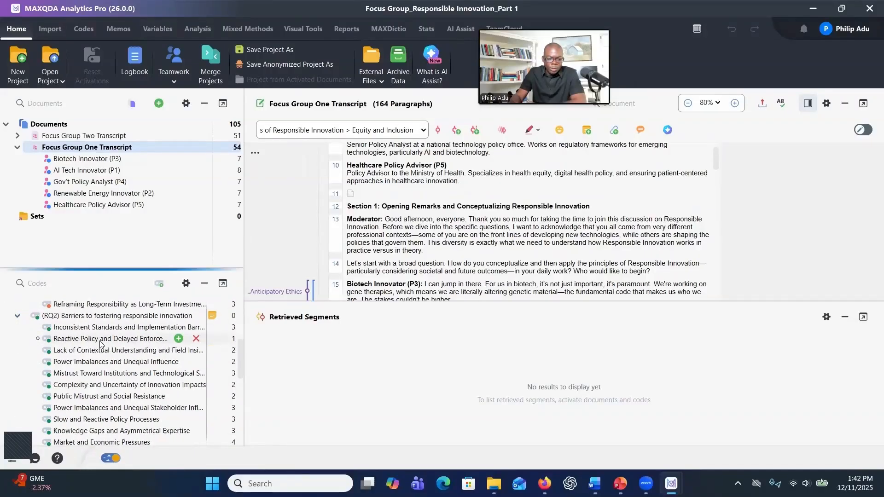
{"action": "scroll", "coordinate": [100, 343], "scroll_direction": "up", "scroll_amount": 4}
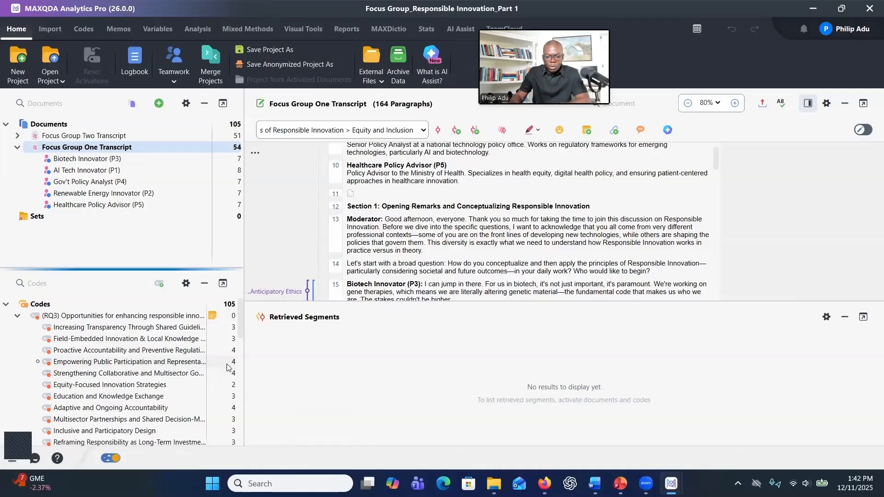
- Open the coded segments of the RQ3 subcode 'Empowering Public Participation and Representation' and review each segment
{"action": "double_click", "coordinate": [139, 363]}
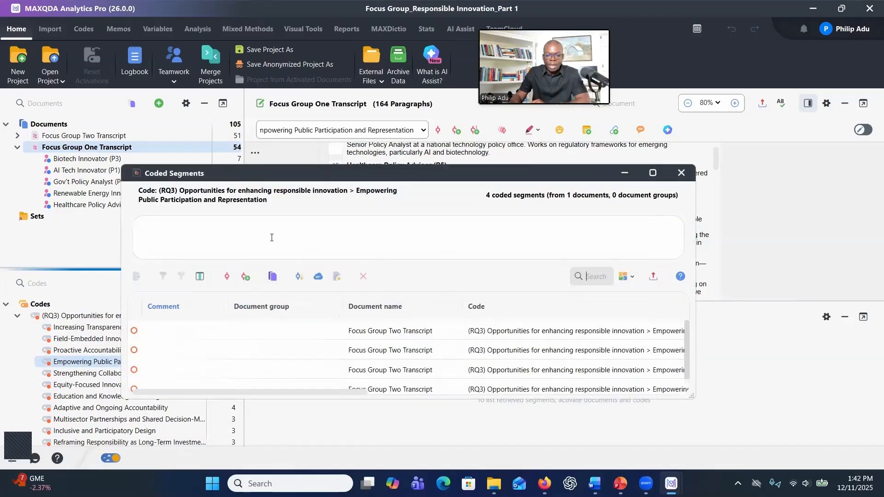
{"action": "left_click", "coordinate": [373, 332]}
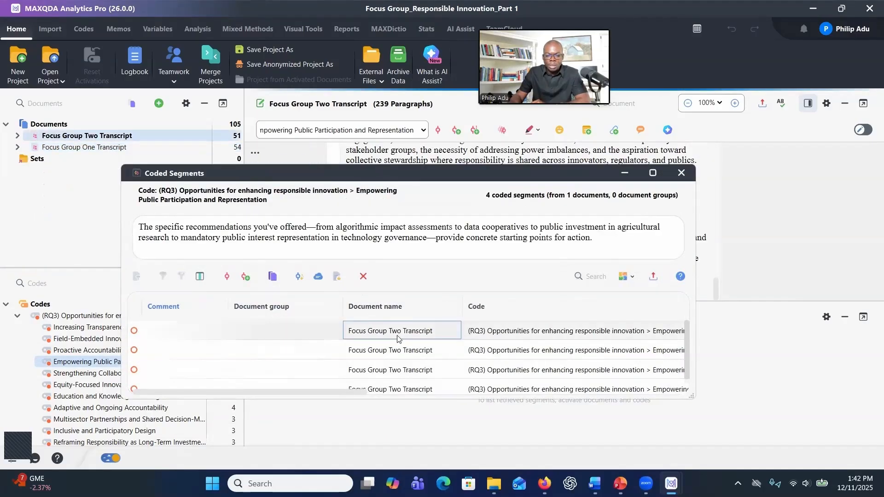
{"action": "left_click", "coordinate": [391, 352]}
{"action": "left_click", "coordinate": [391, 369]}
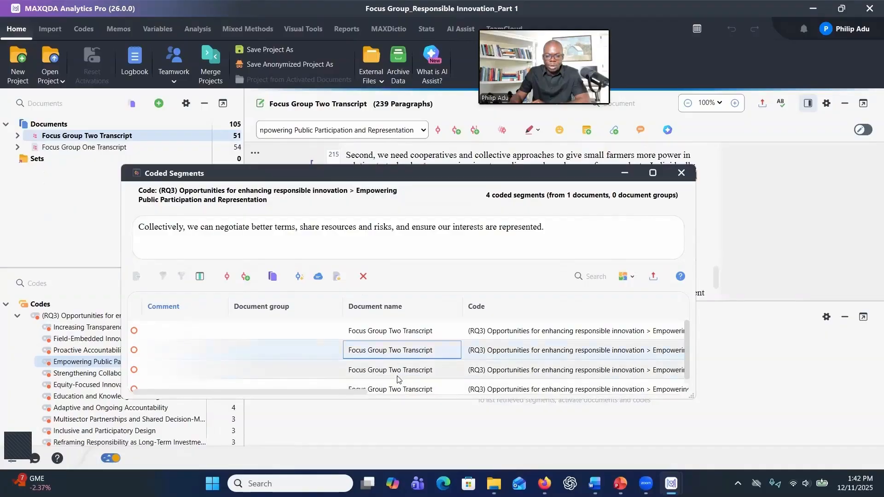
{"action": "left_click", "coordinate": [399, 386]}
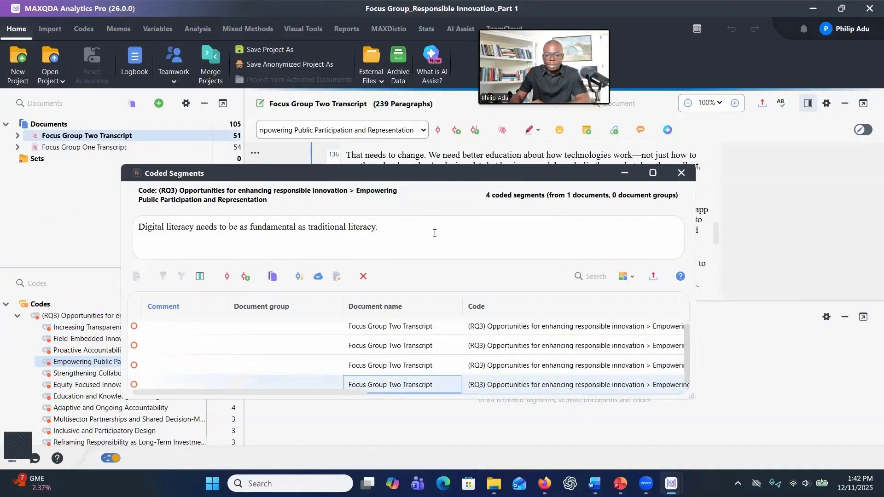
- Generate a word cloud from the coded segments of this subcode
{"action": "left_click_drag", "start_coordinate": [390, 232], "coordinate": [138, 228]}
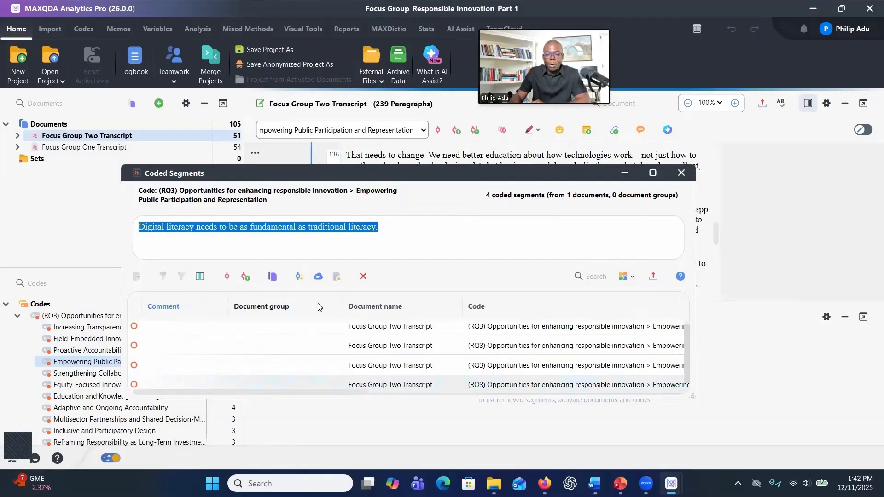
{"action": "left_click", "coordinate": [318, 277]}
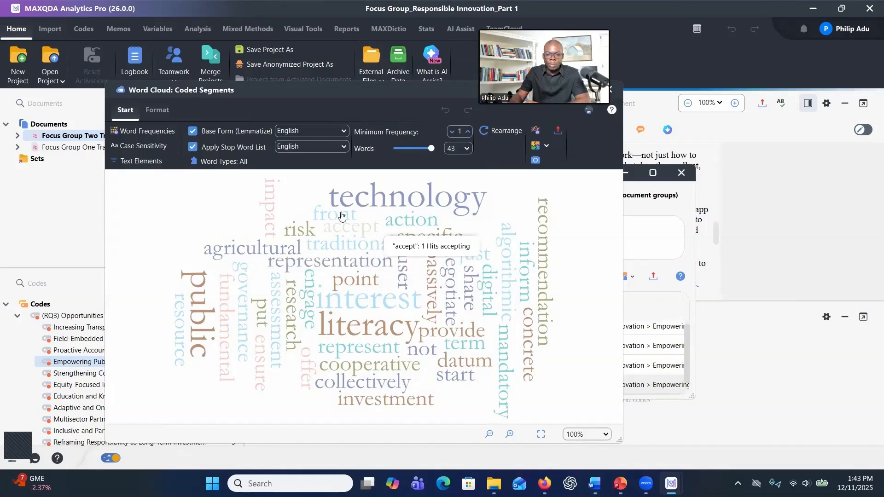
- Format the word cloud with a blue shades colour palette
{"action": "left_click", "coordinate": [159, 111]}
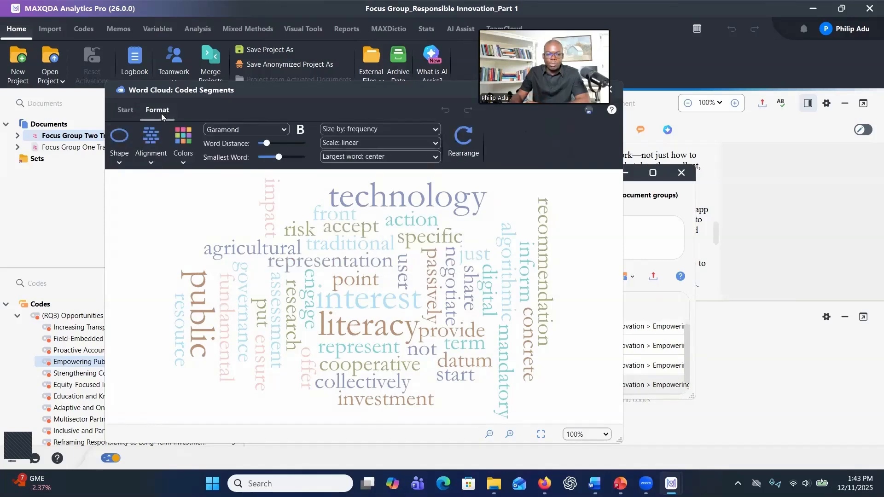
{"action": "left_click", "coordinate": [157, 152]}
{"action": "left_click", "coordinate": [188, 138]}
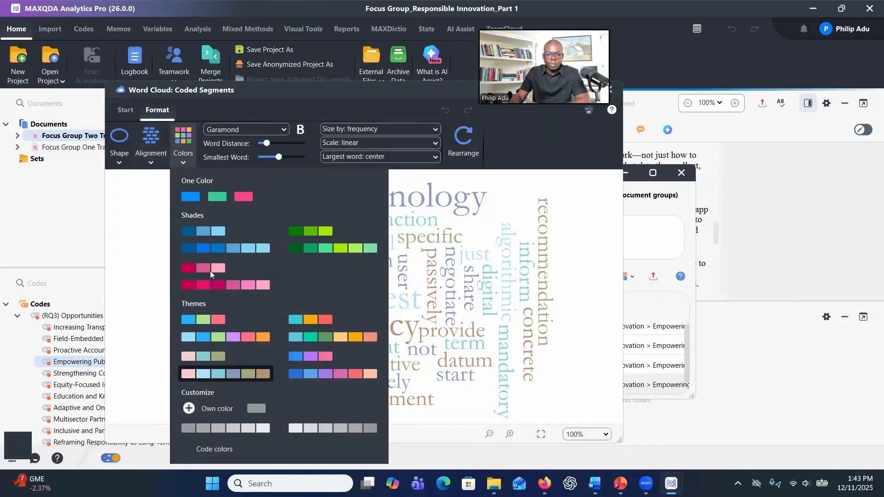
{"action": "left_click", "coordinate": [219, 249]}
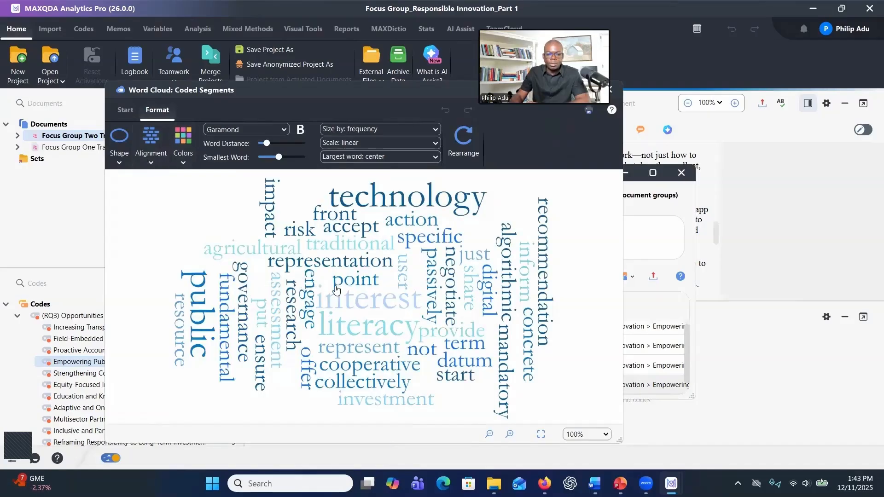
{"action": "left_click_drag", "start_coordinate": [275, 115], "coordinate": [223, 163]}
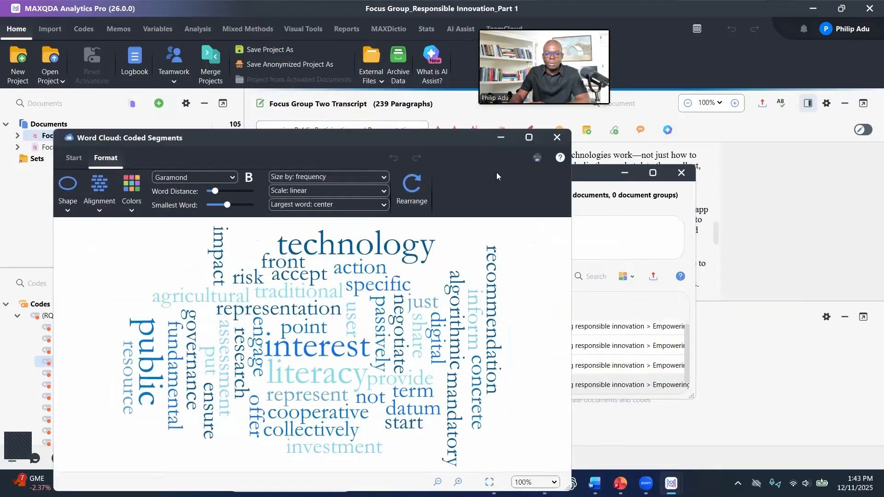
{"action": "left_click", "coordinate": [73, 158]}
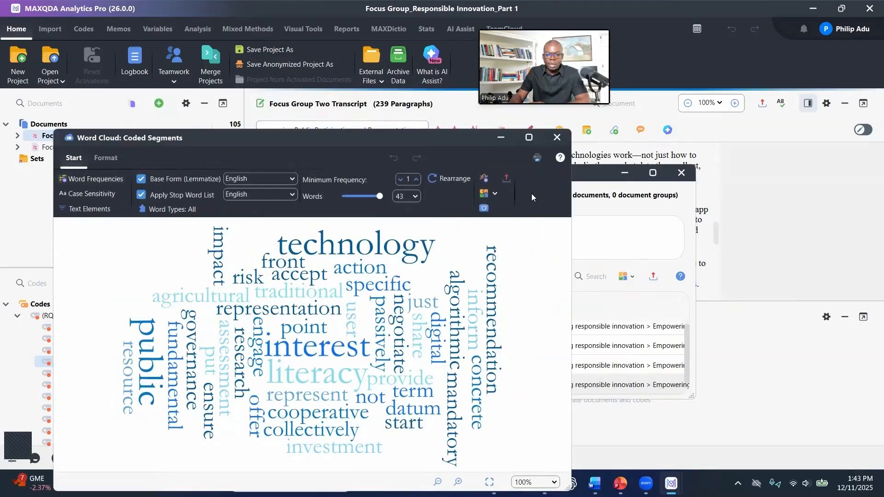